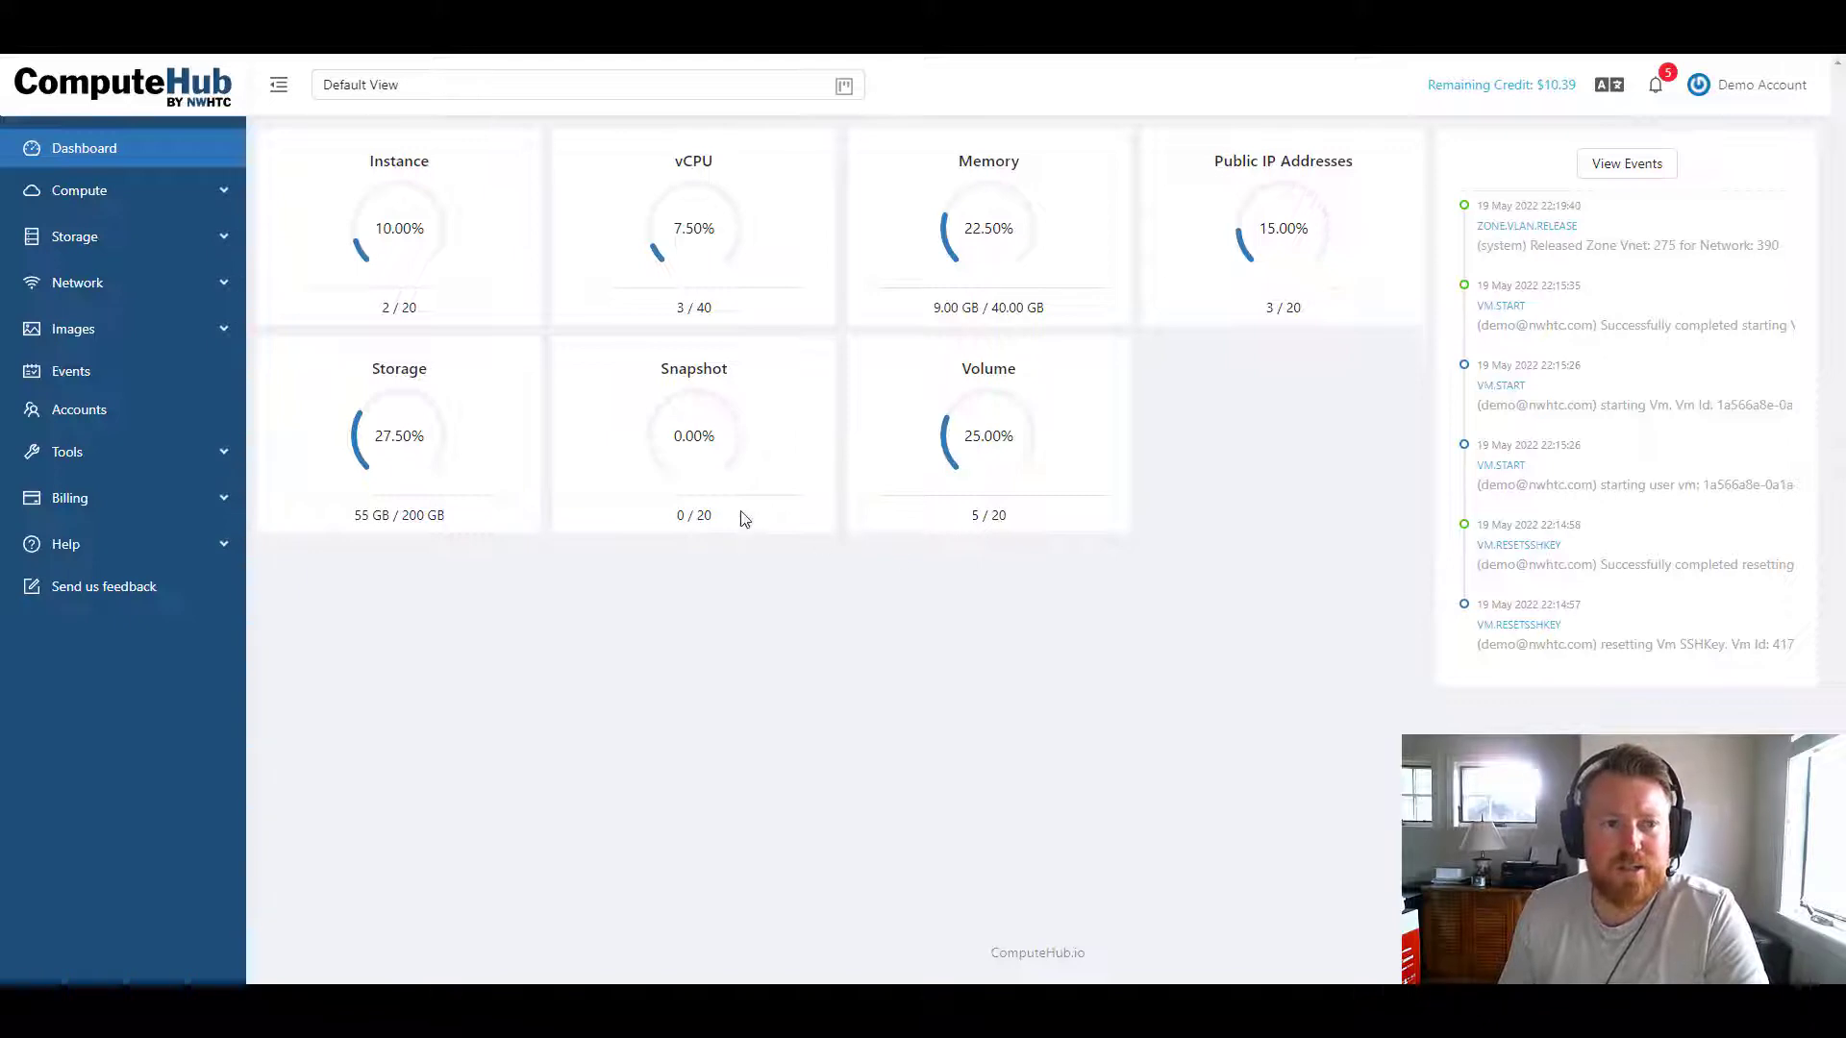
Step: Stop the cpudemo instance from the list of compute instances
click(184, 202)
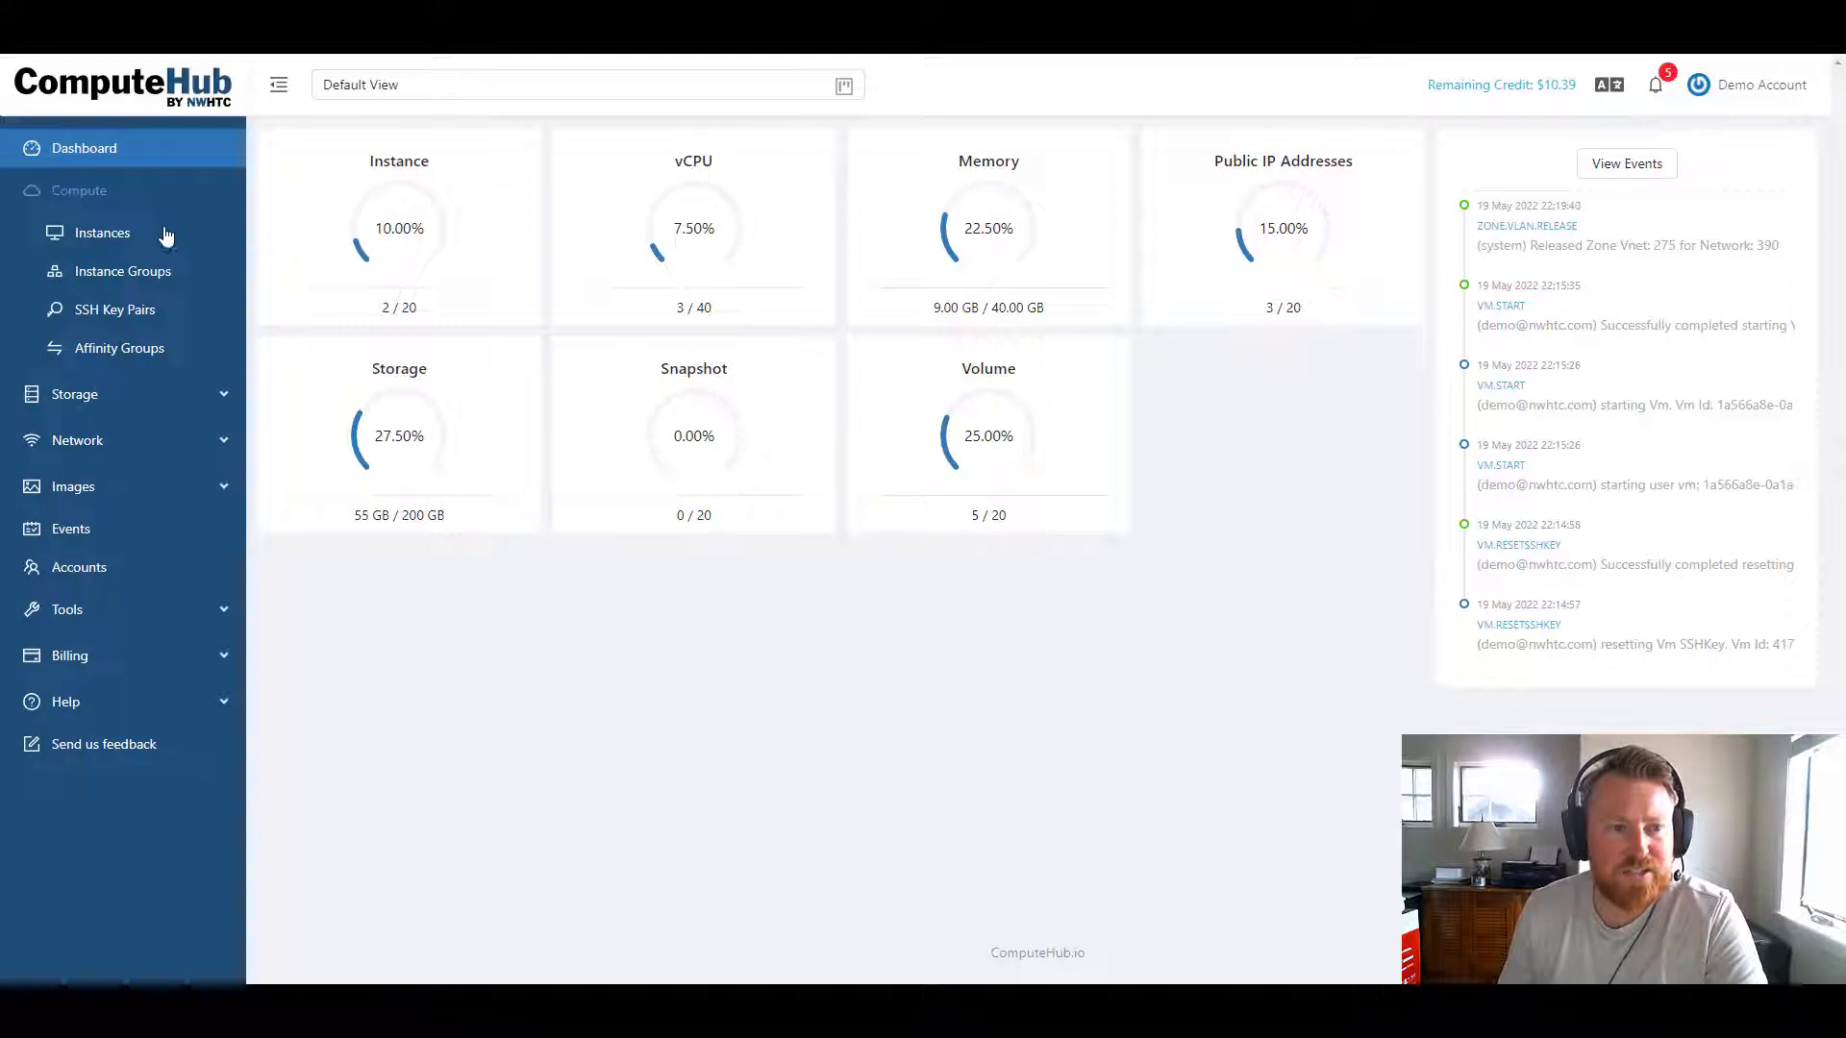
click(106, 228)
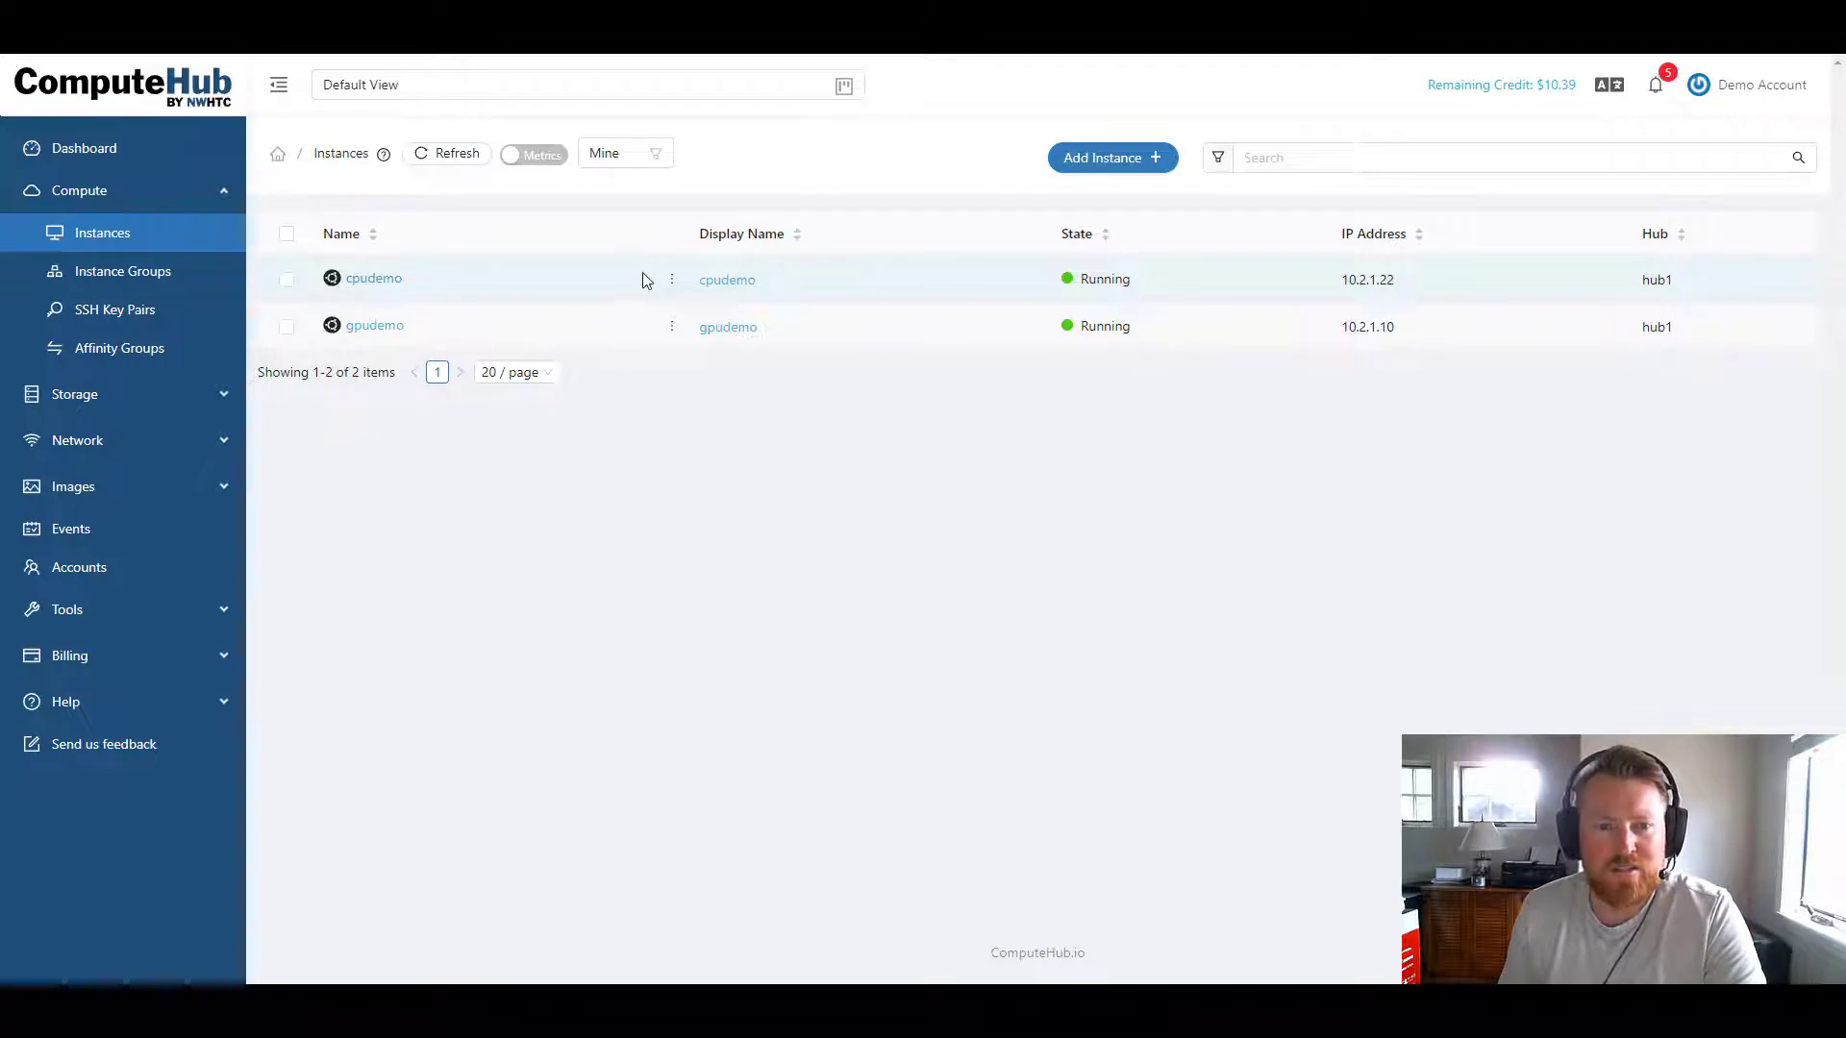
click(672, 284)
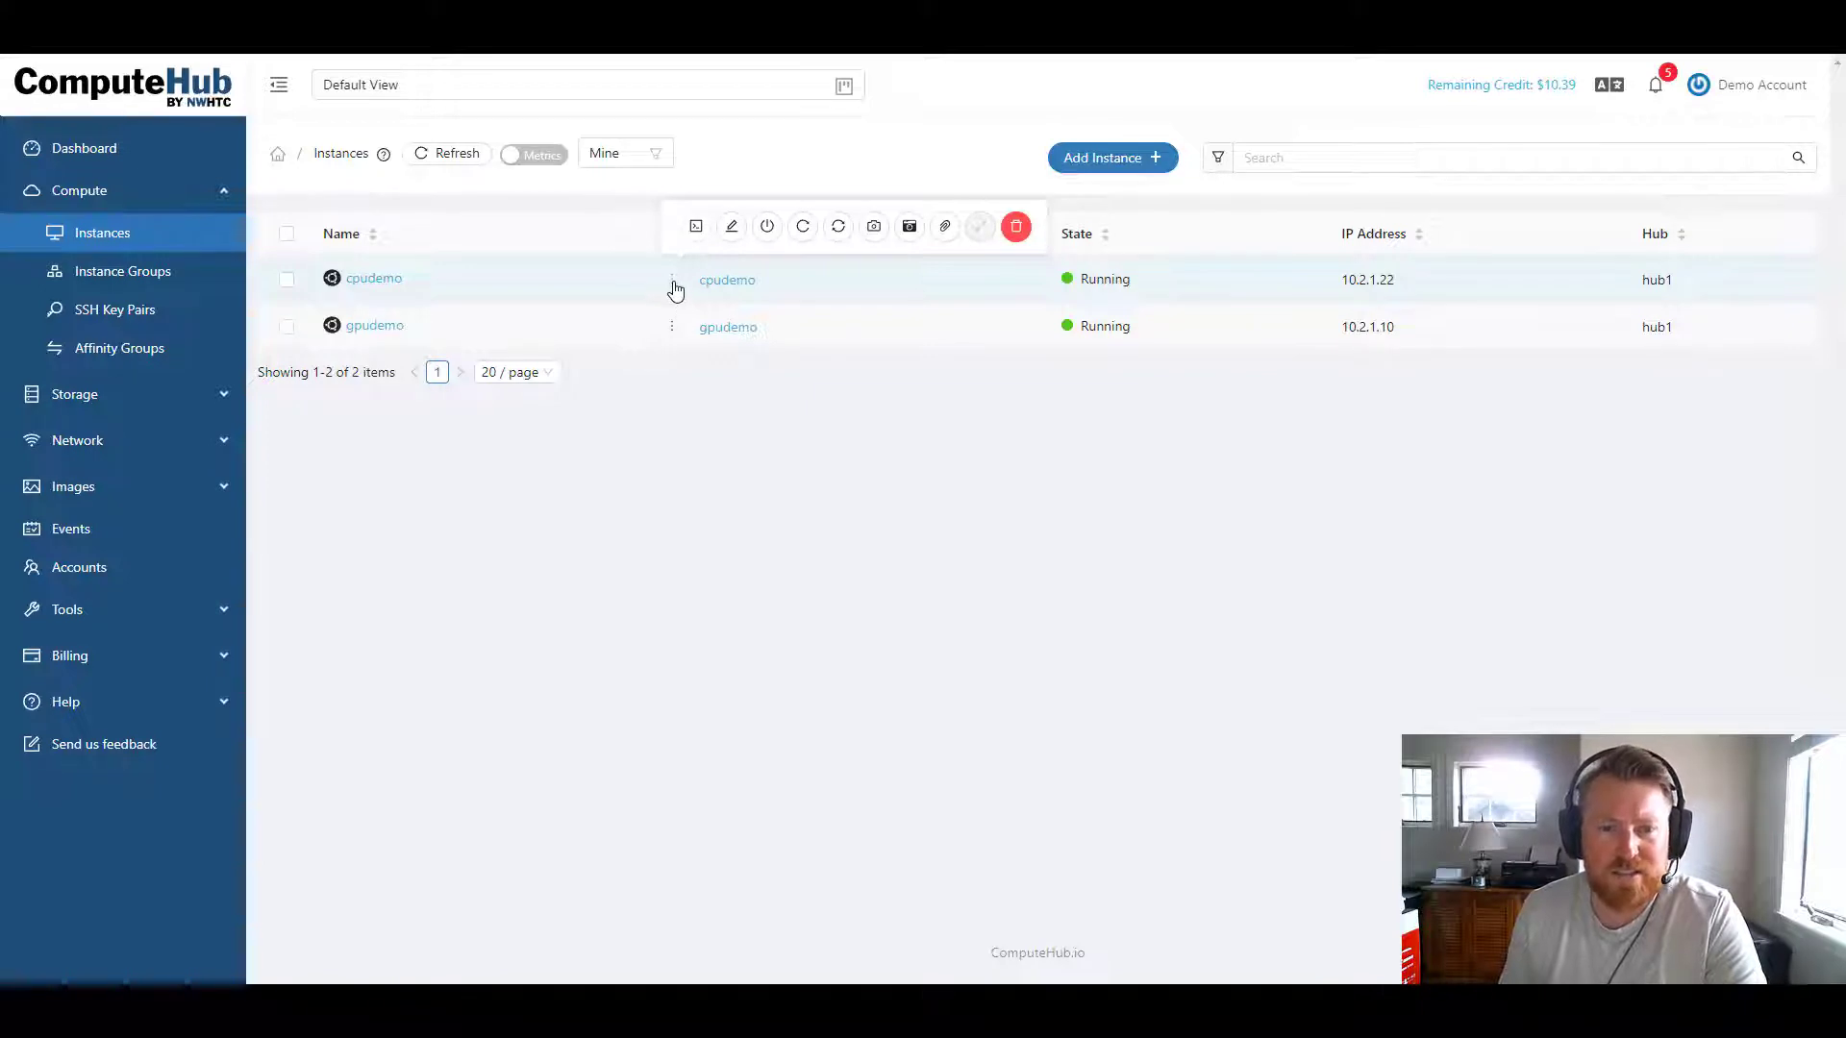
click(768, 229)
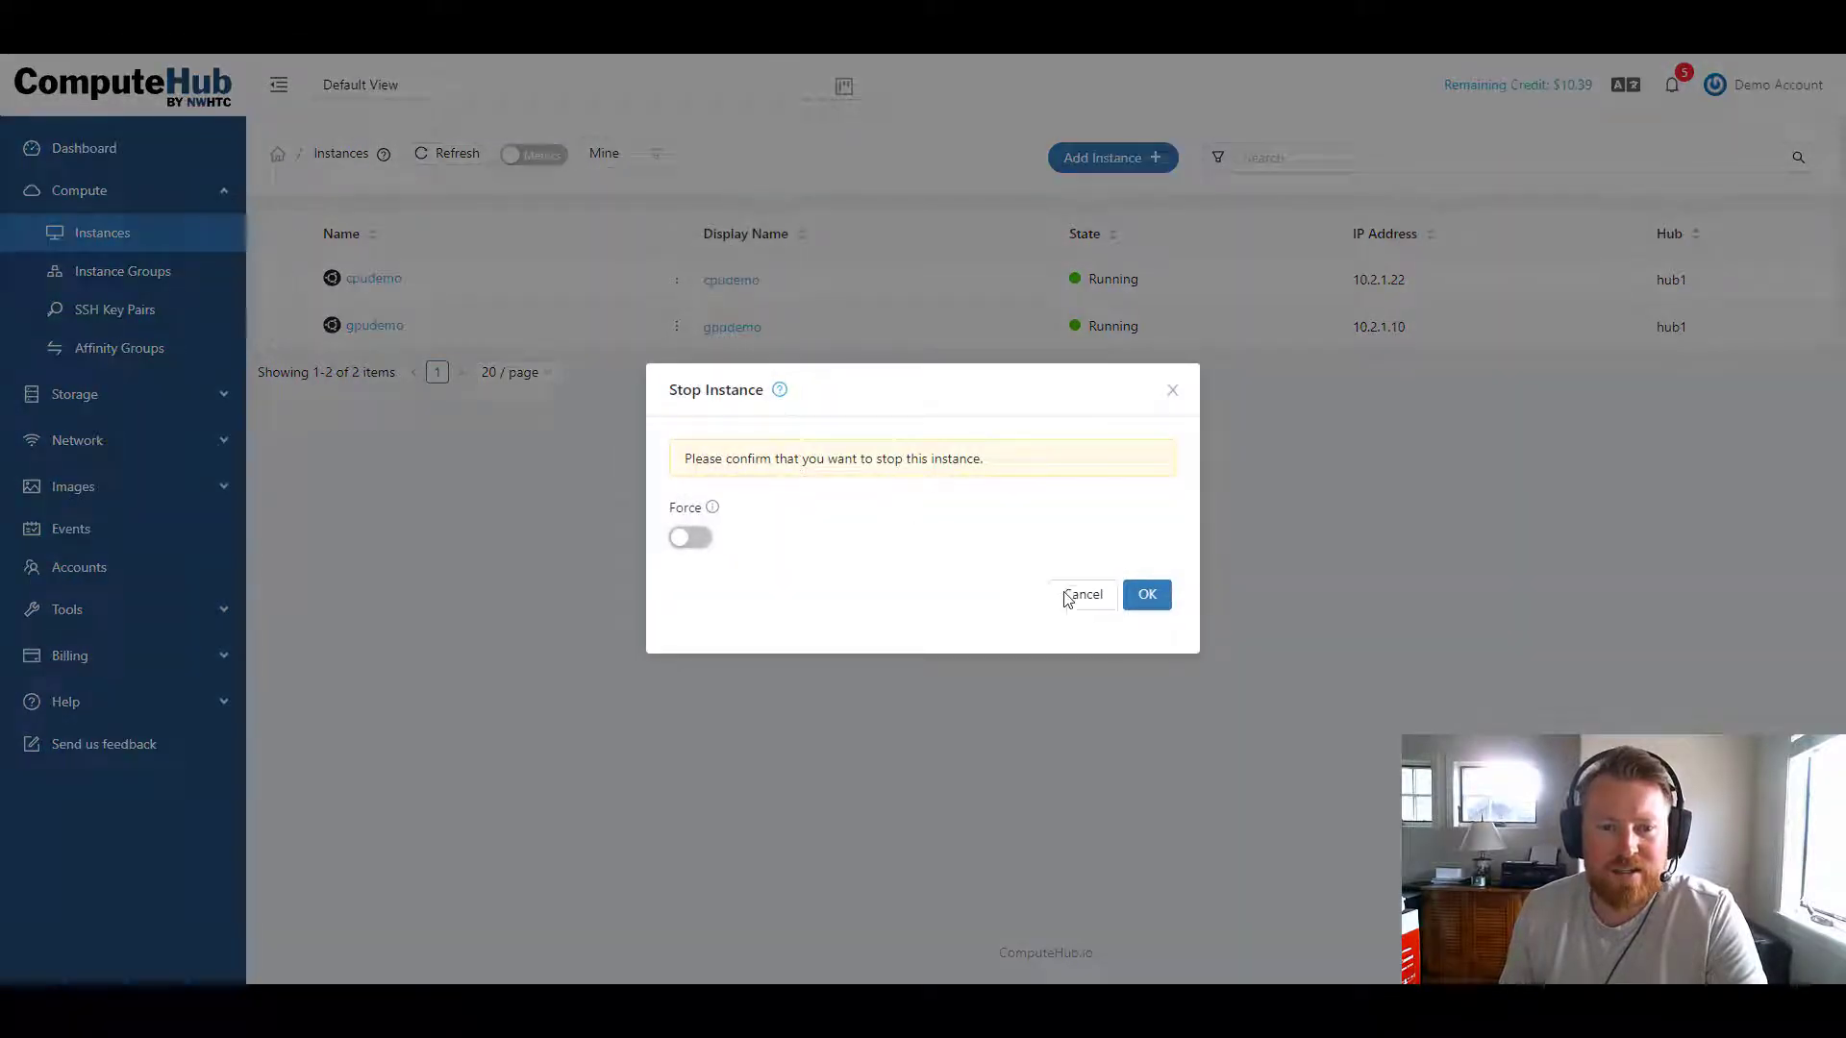
click(1149, 595)
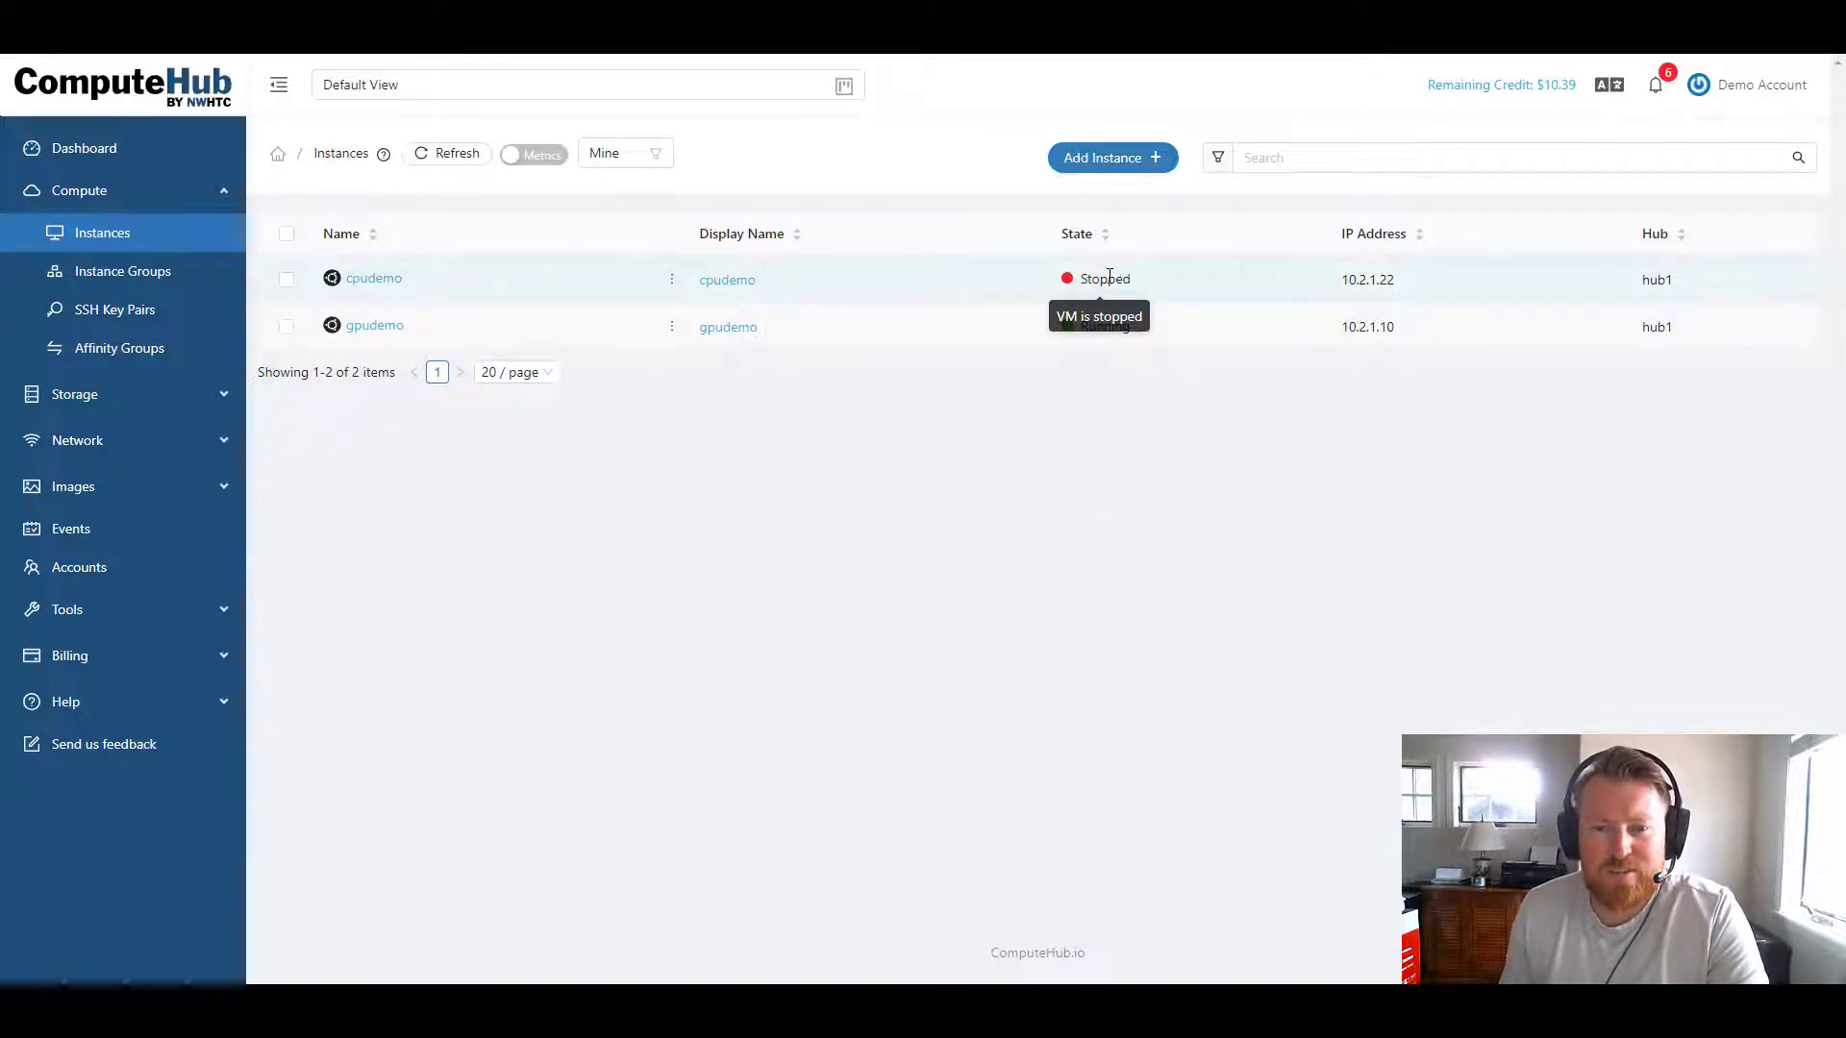
Step: Reset the root password of the stopped cpudemo instance and dismiss the new-password notification
mouse_move(672, 286)
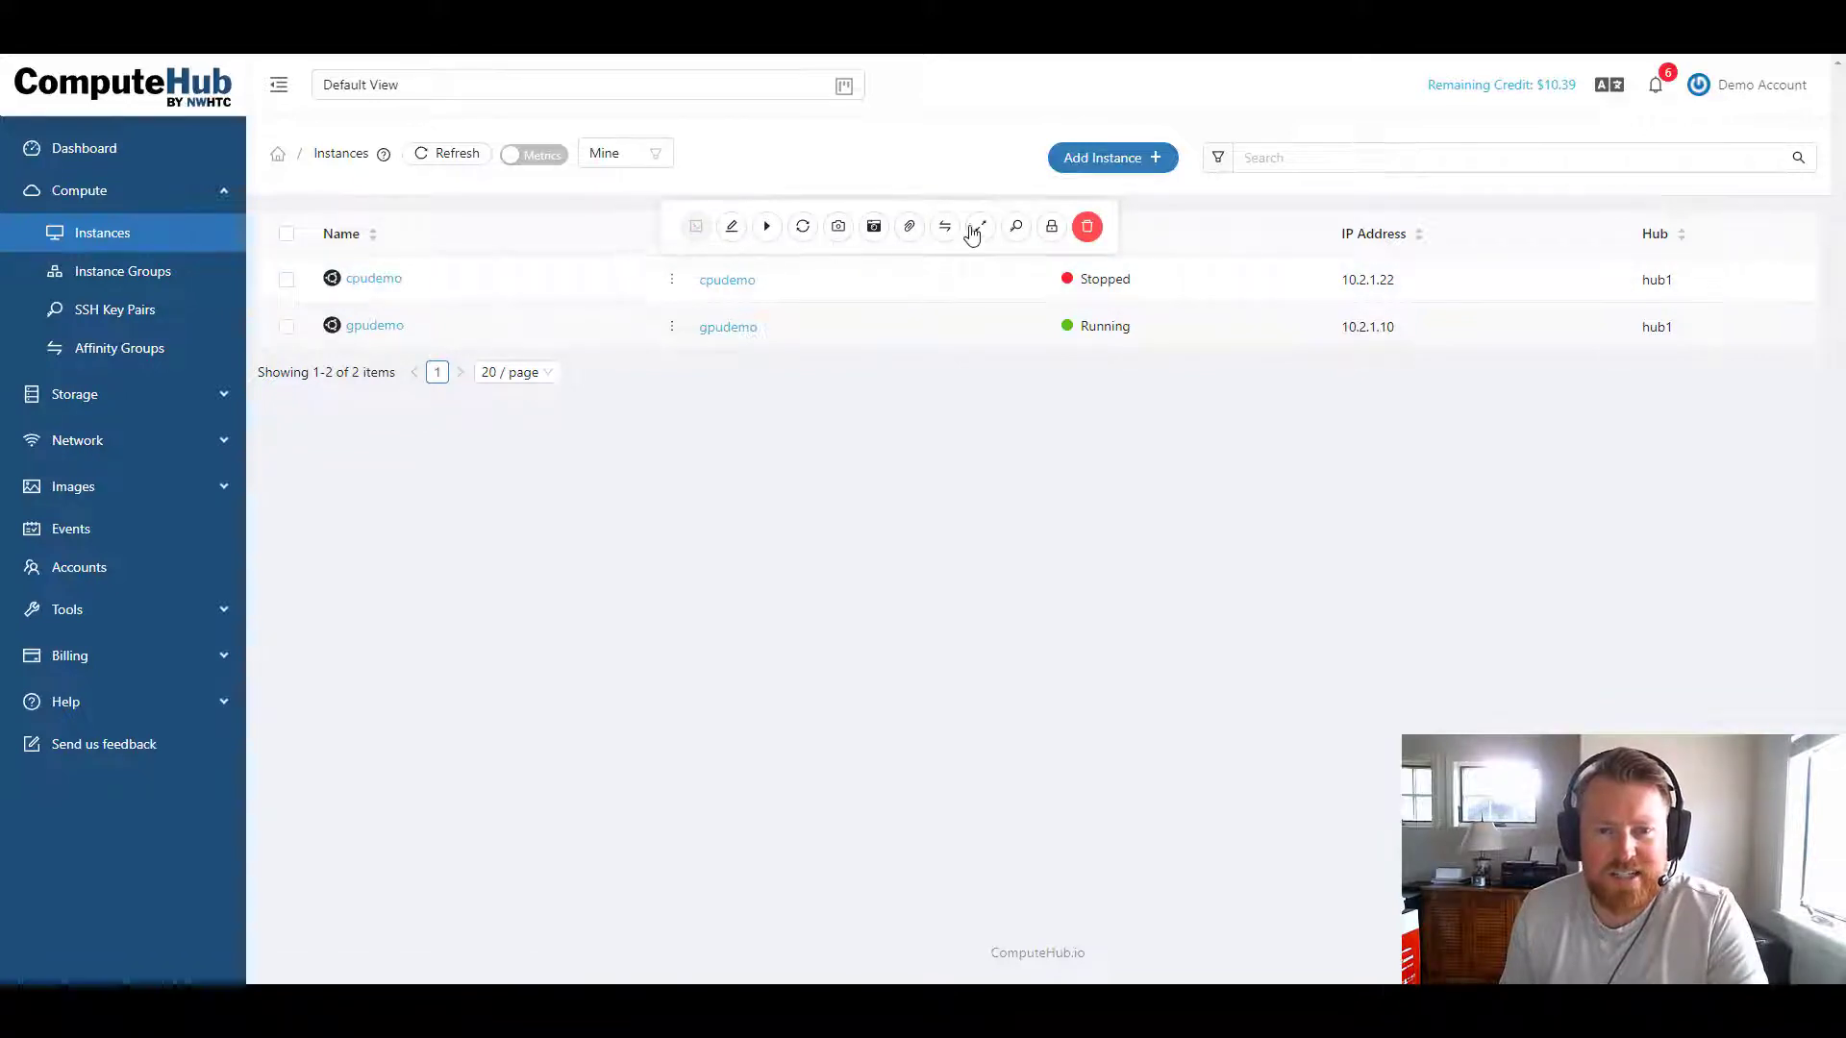
click(1020, 234)
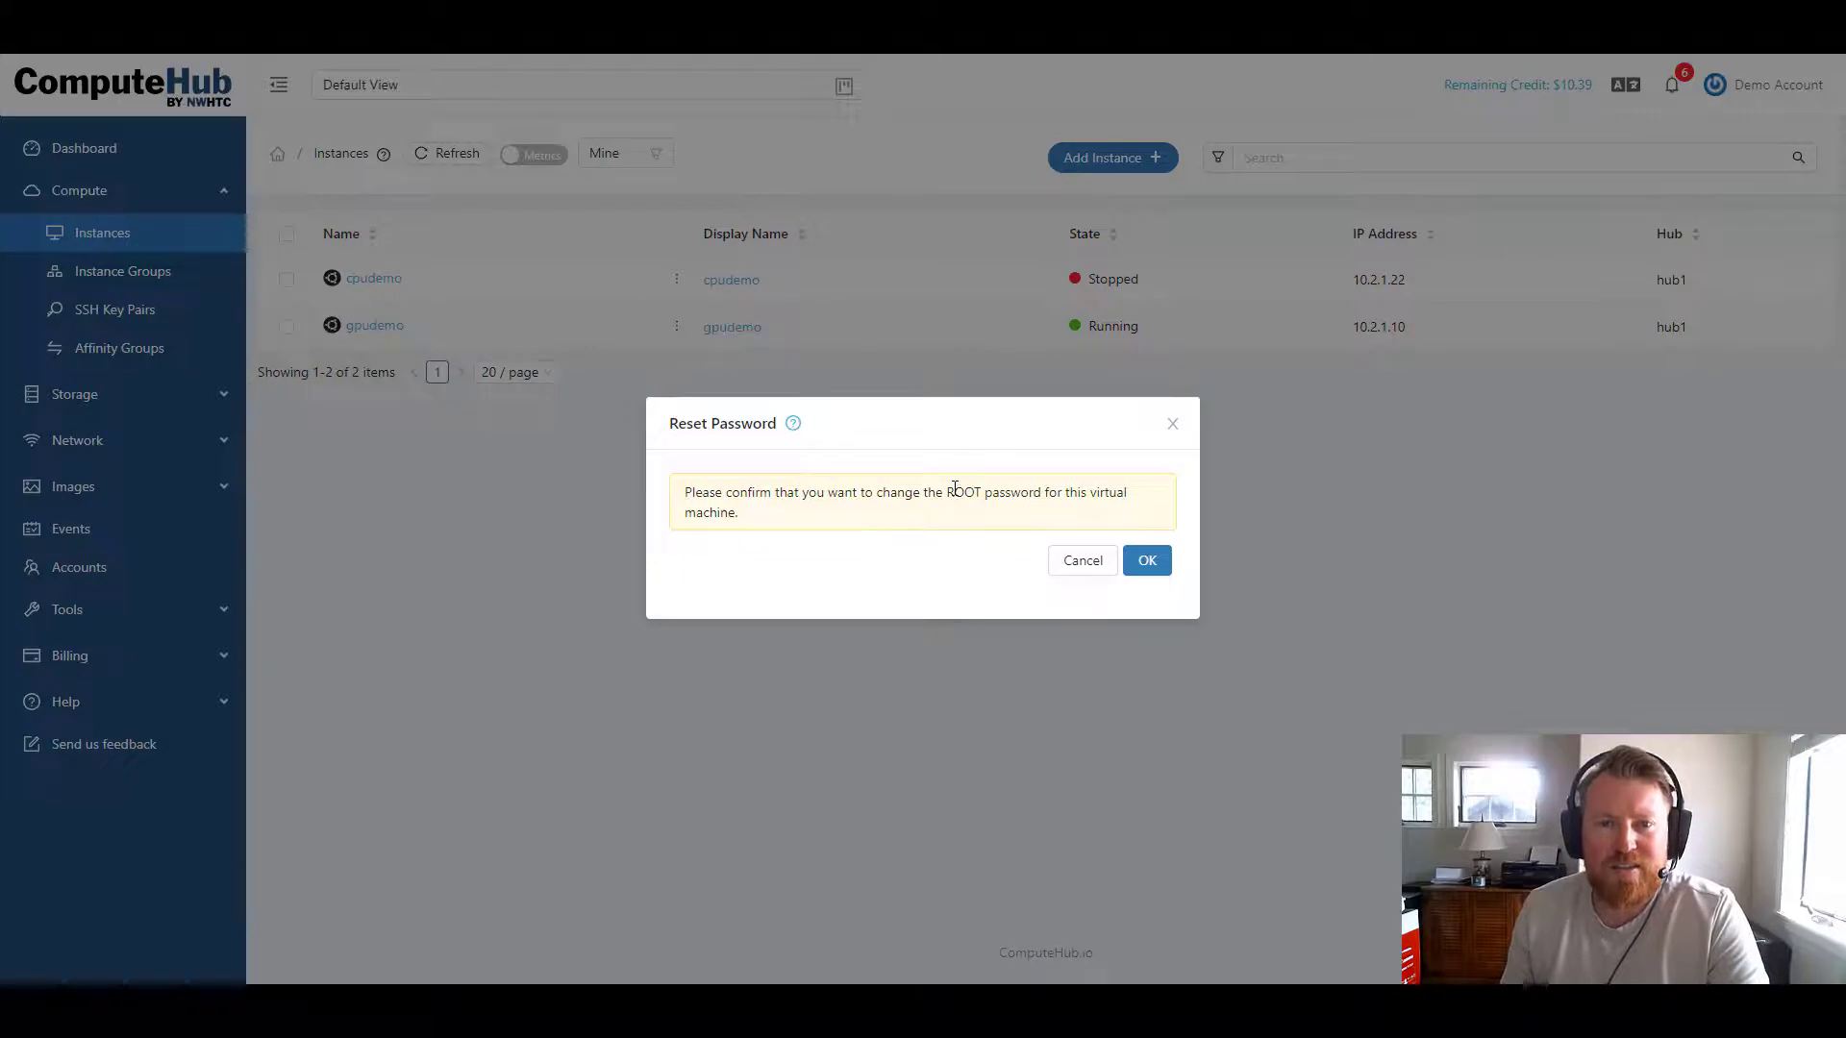
click(1148, 563)
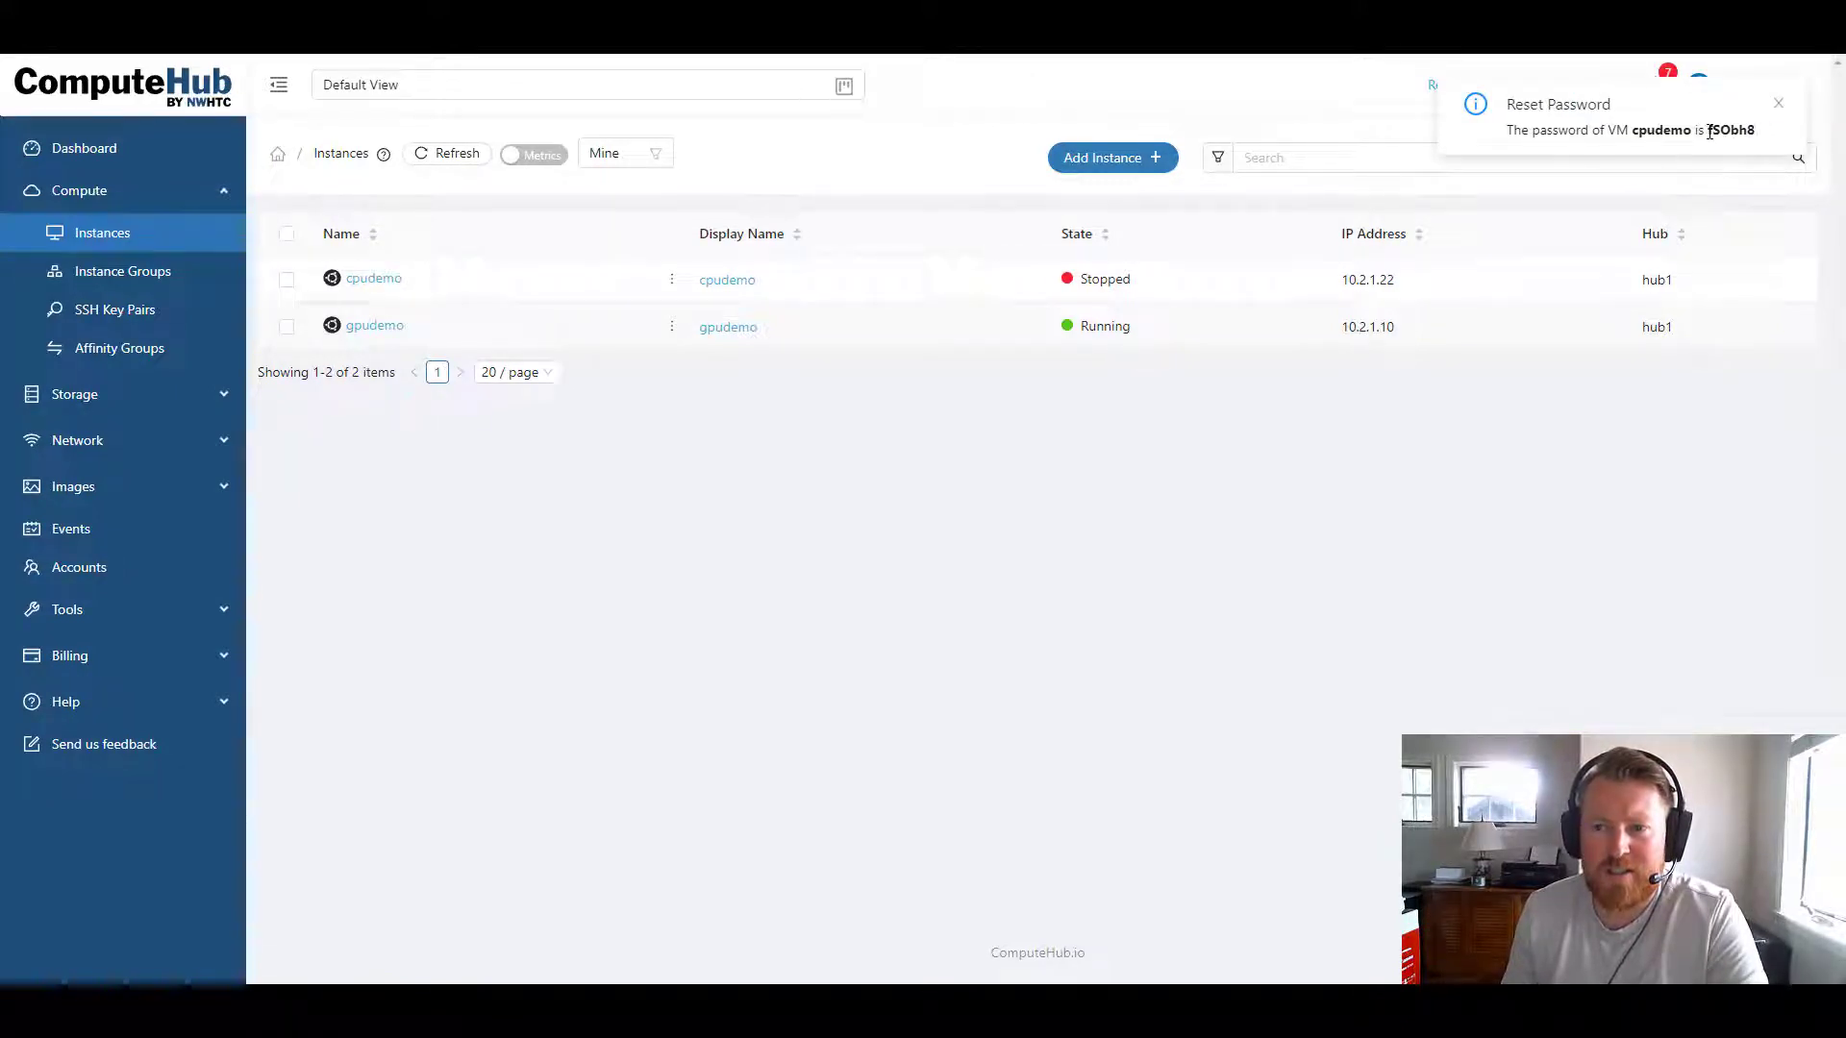
click(1604, 64)
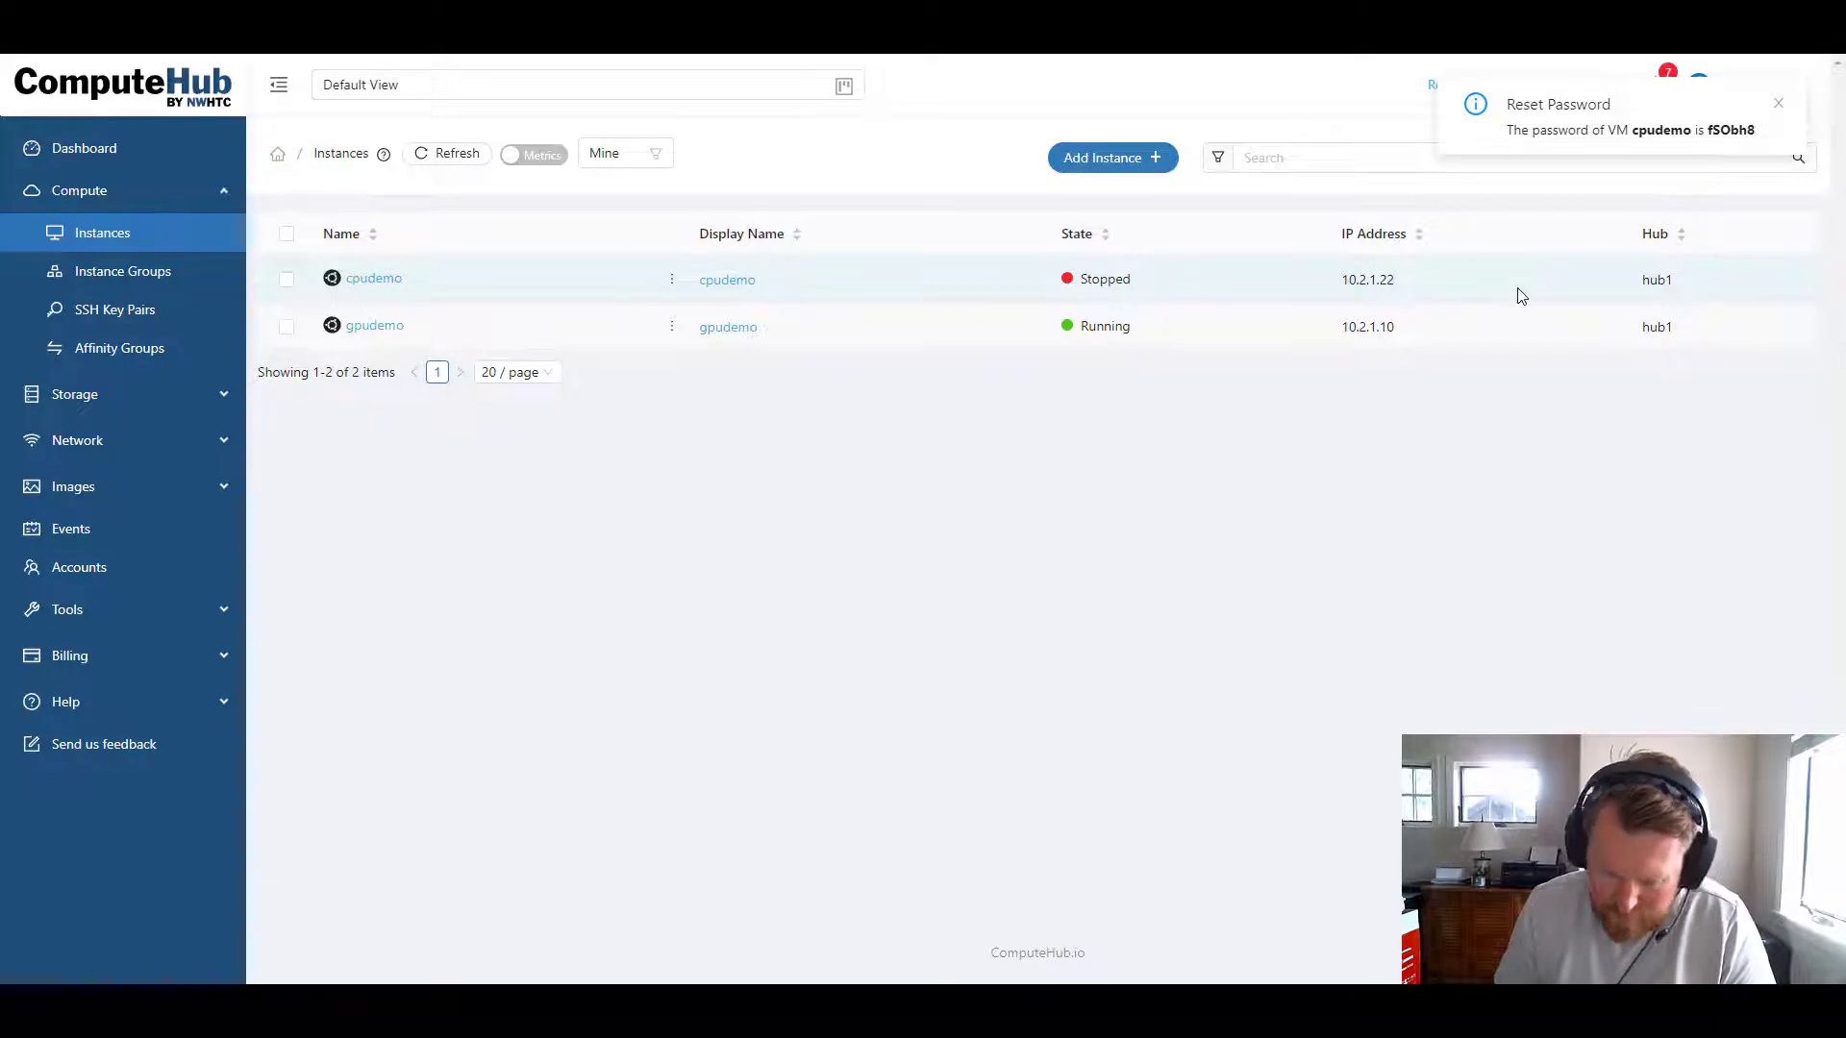
click(1778, 108)
Step: Start the cpudemo instance
click(671, 280)
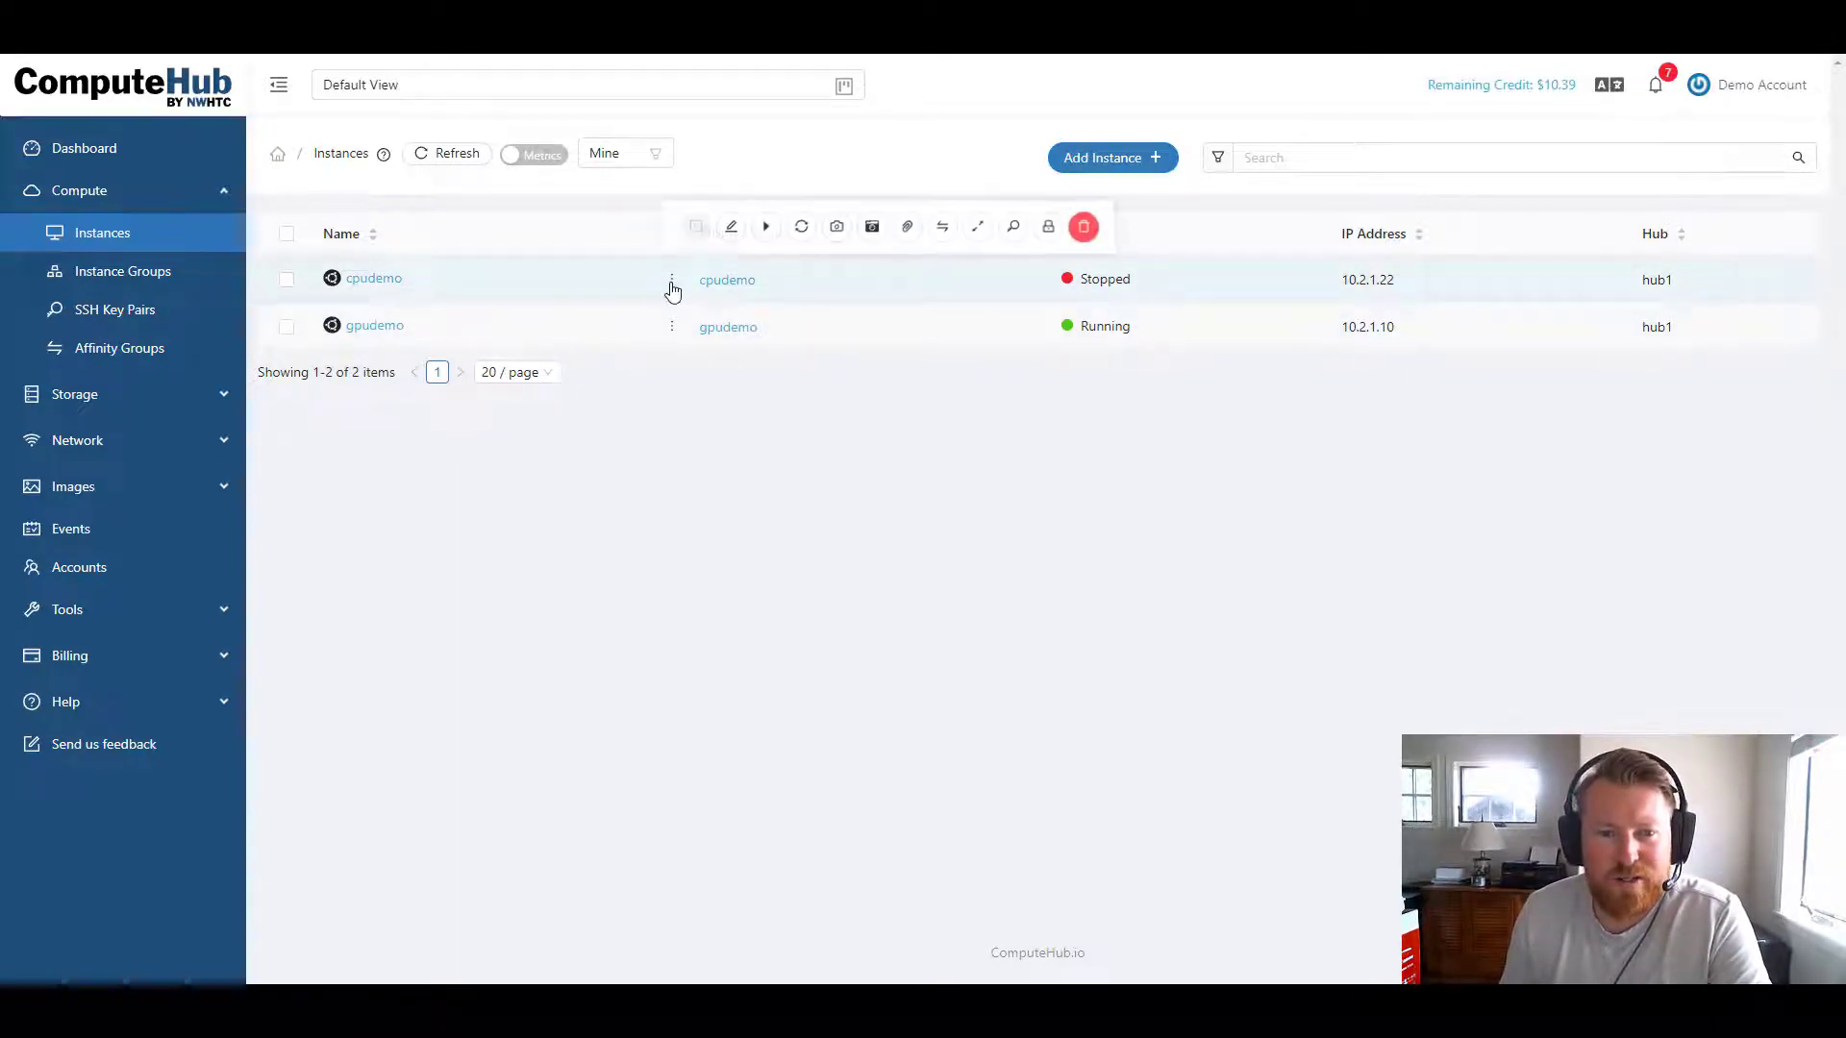
click(767, 231)
click(1105, 568)
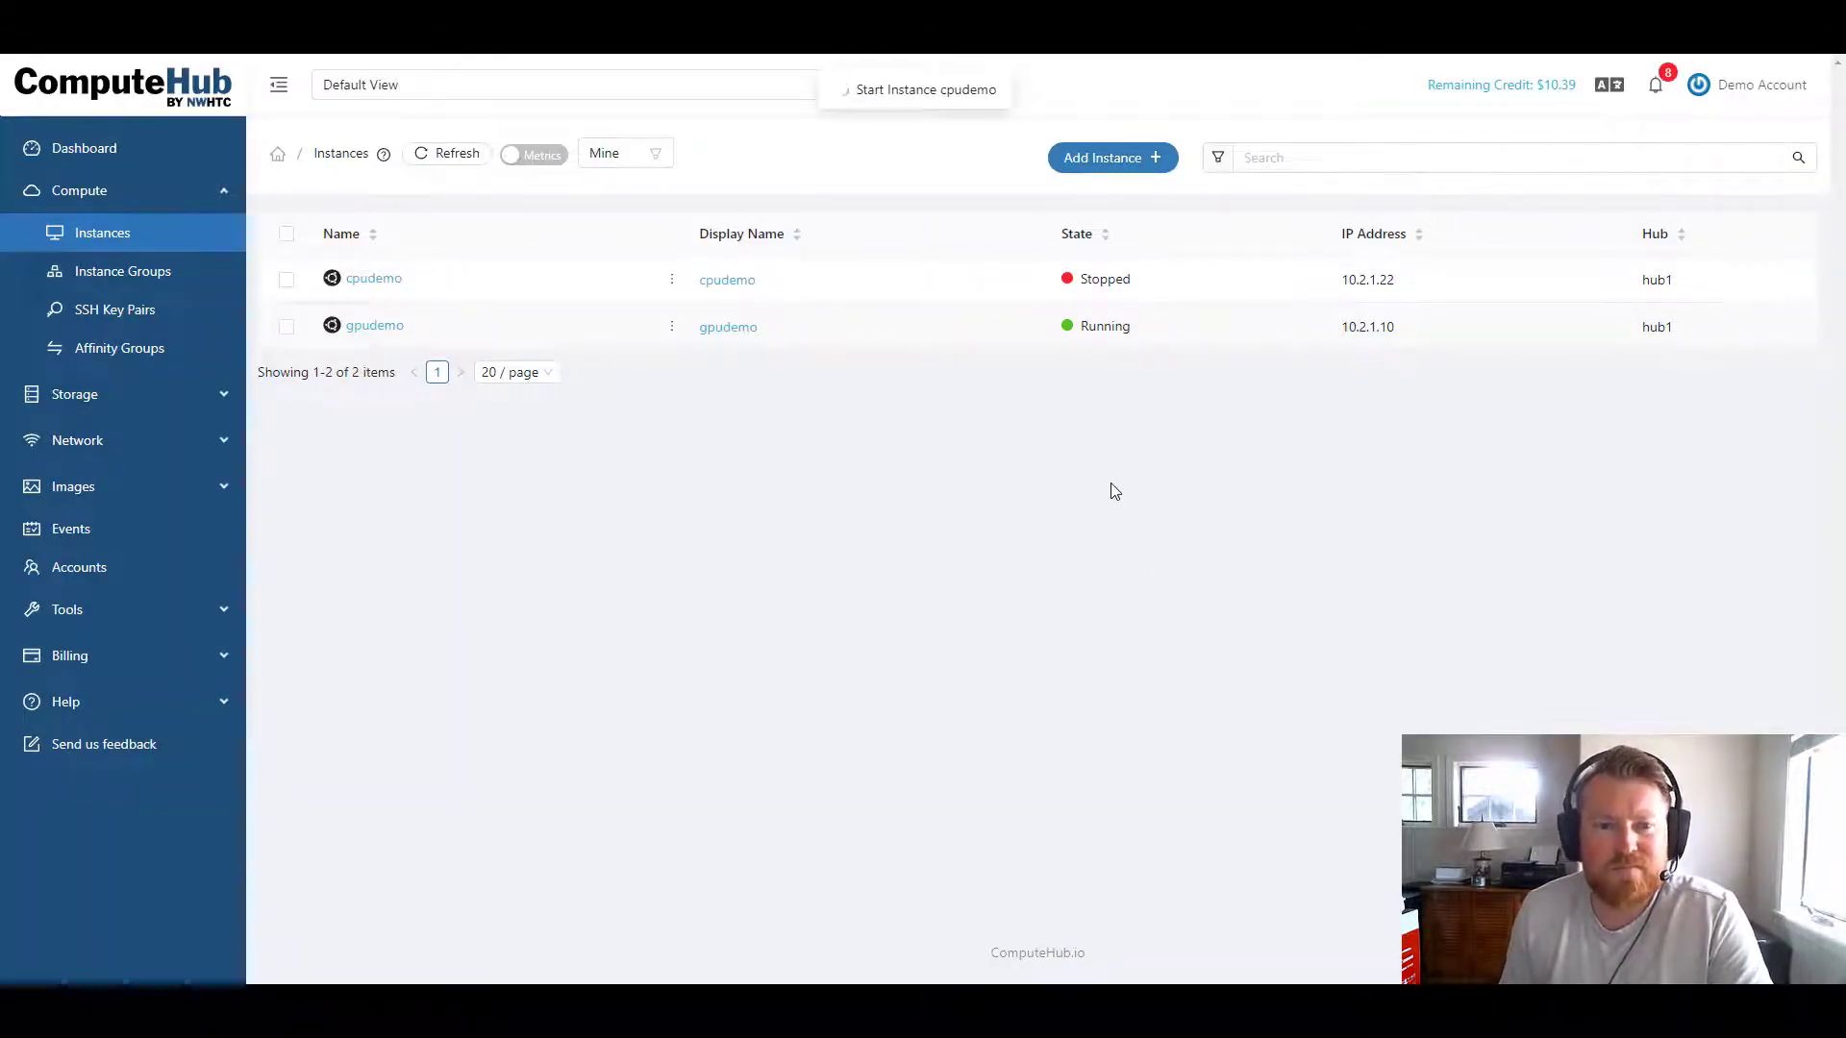
Step: Log in to cpudemo's console as ubuntu with the reset account password and exit the session
click(672, 279)
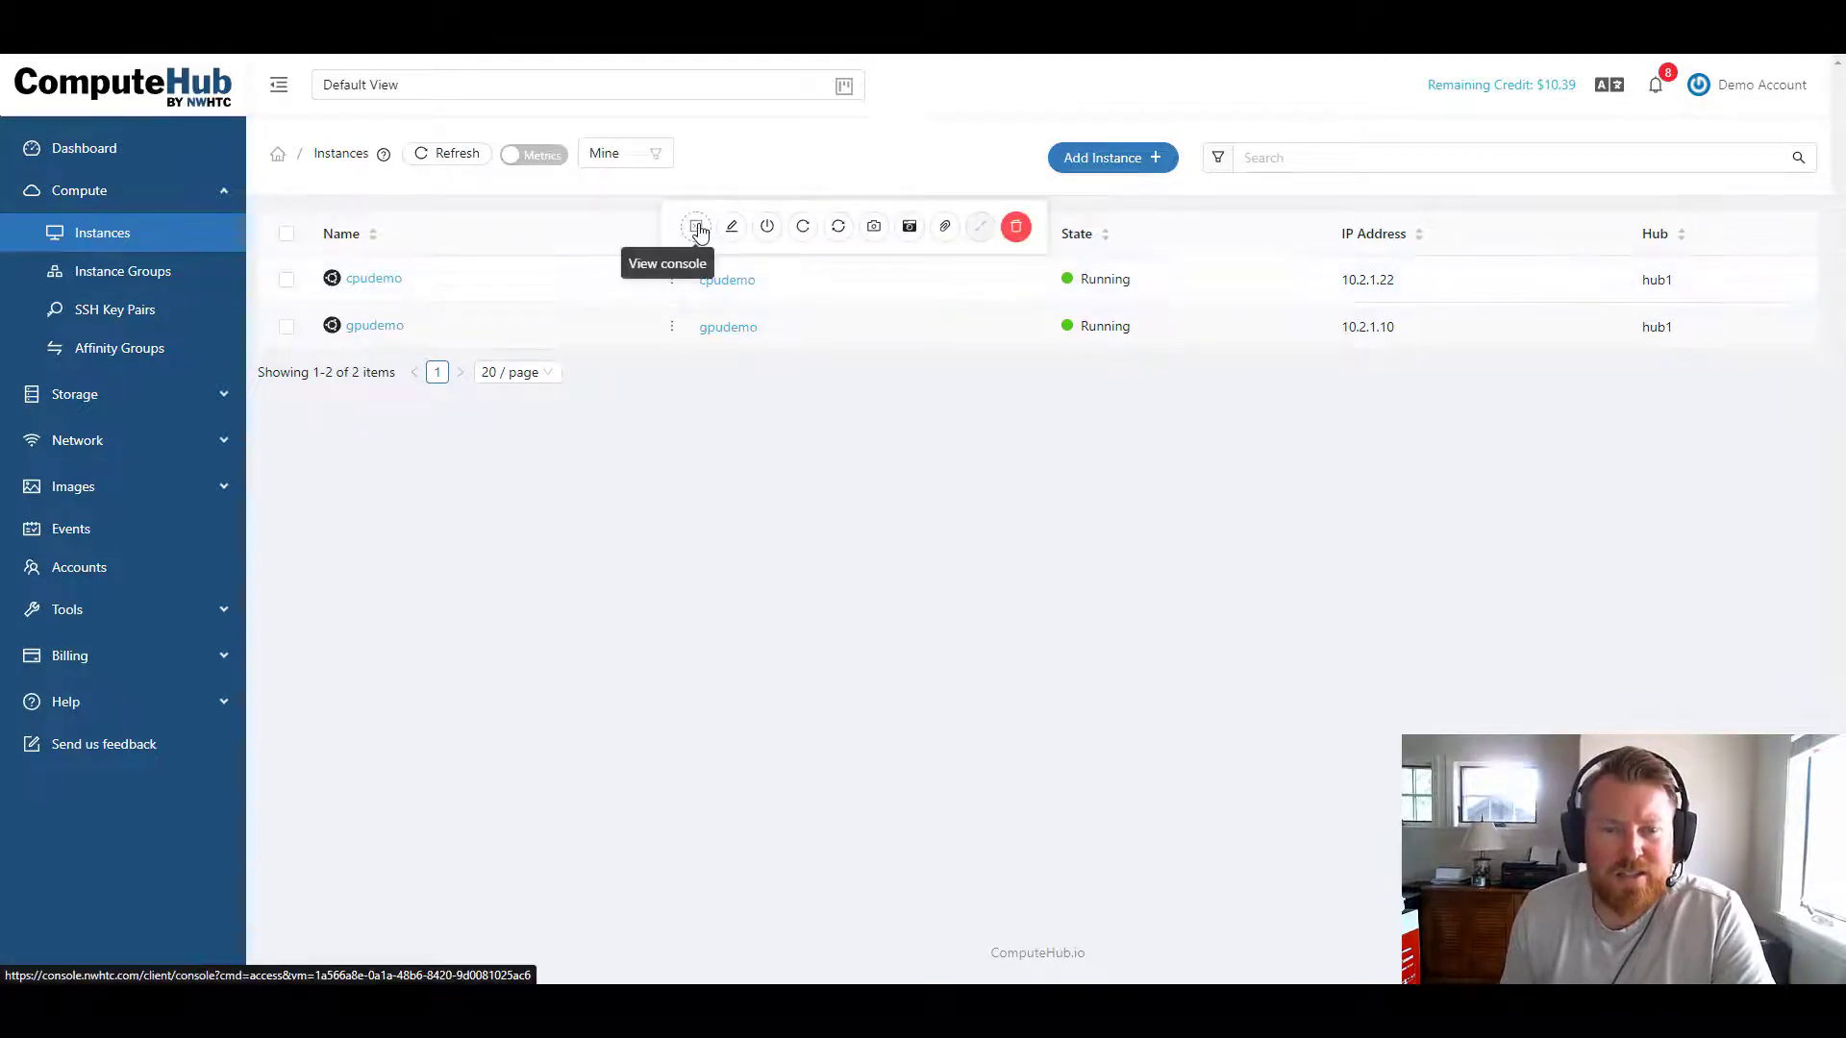
click(697, 231)
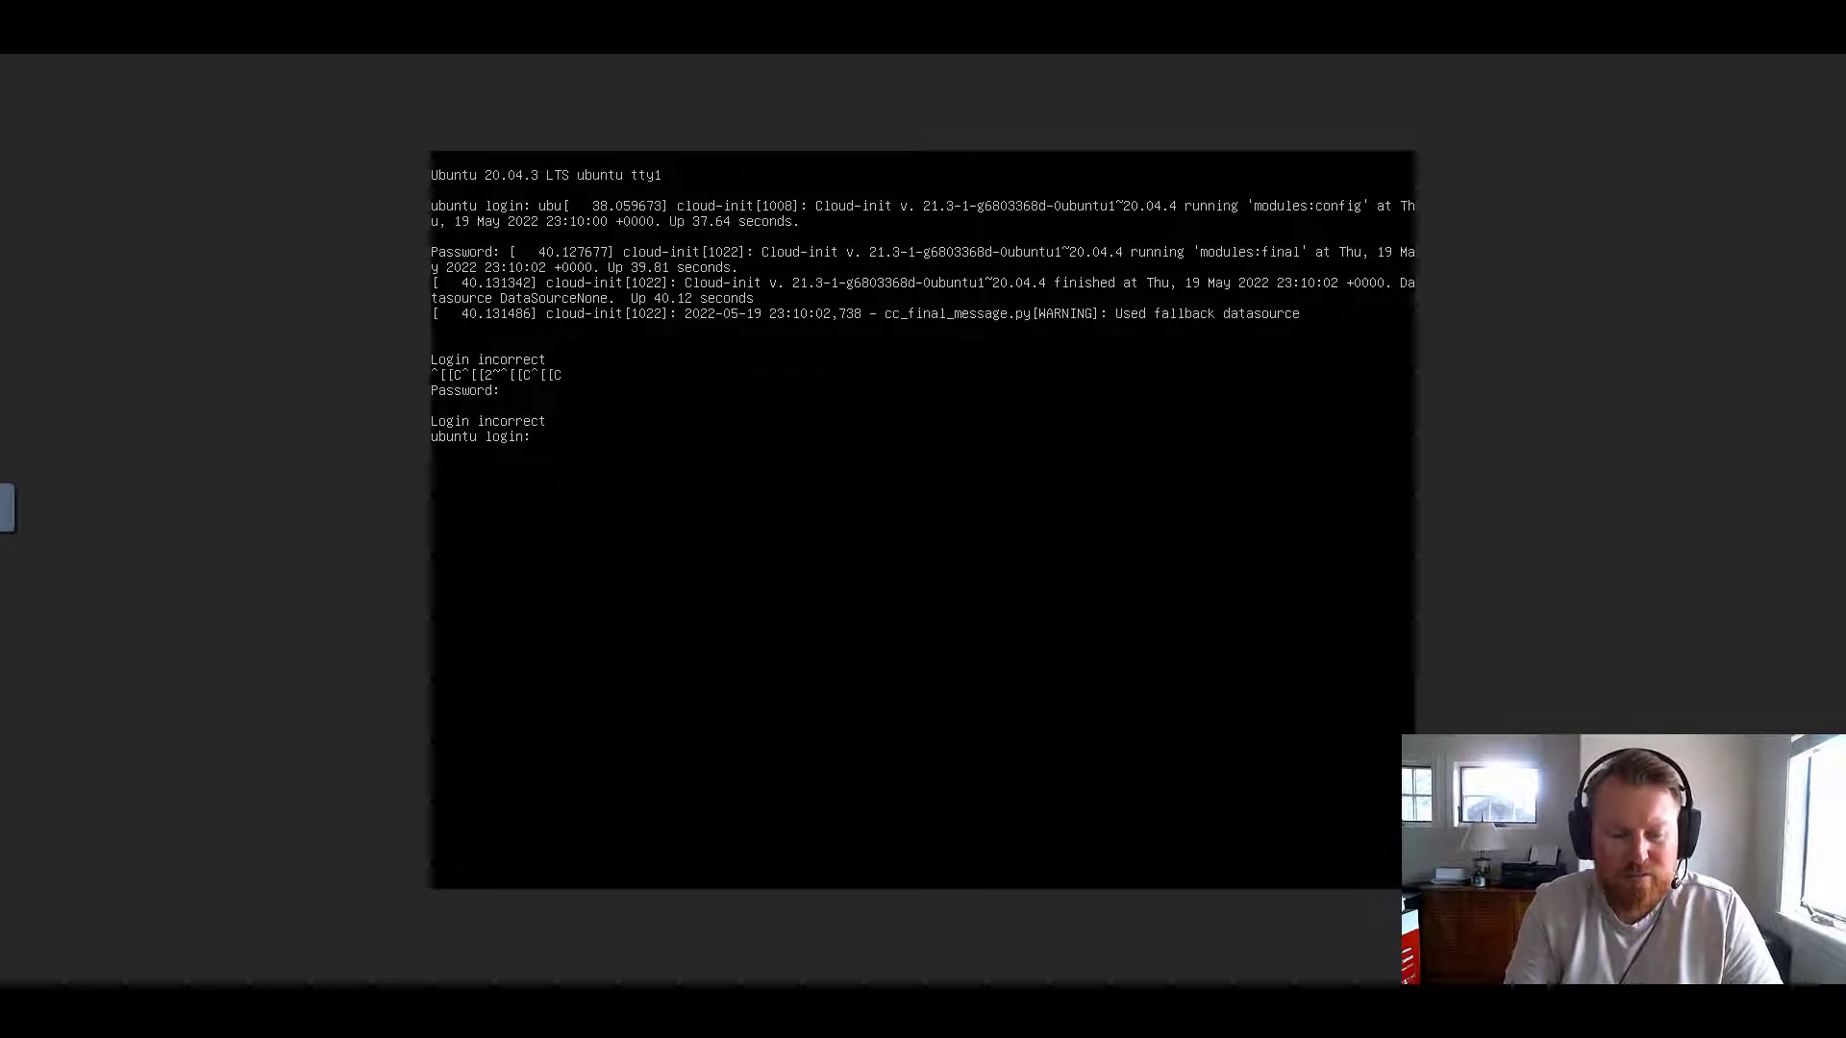
text(ubuntu)
key(Return)
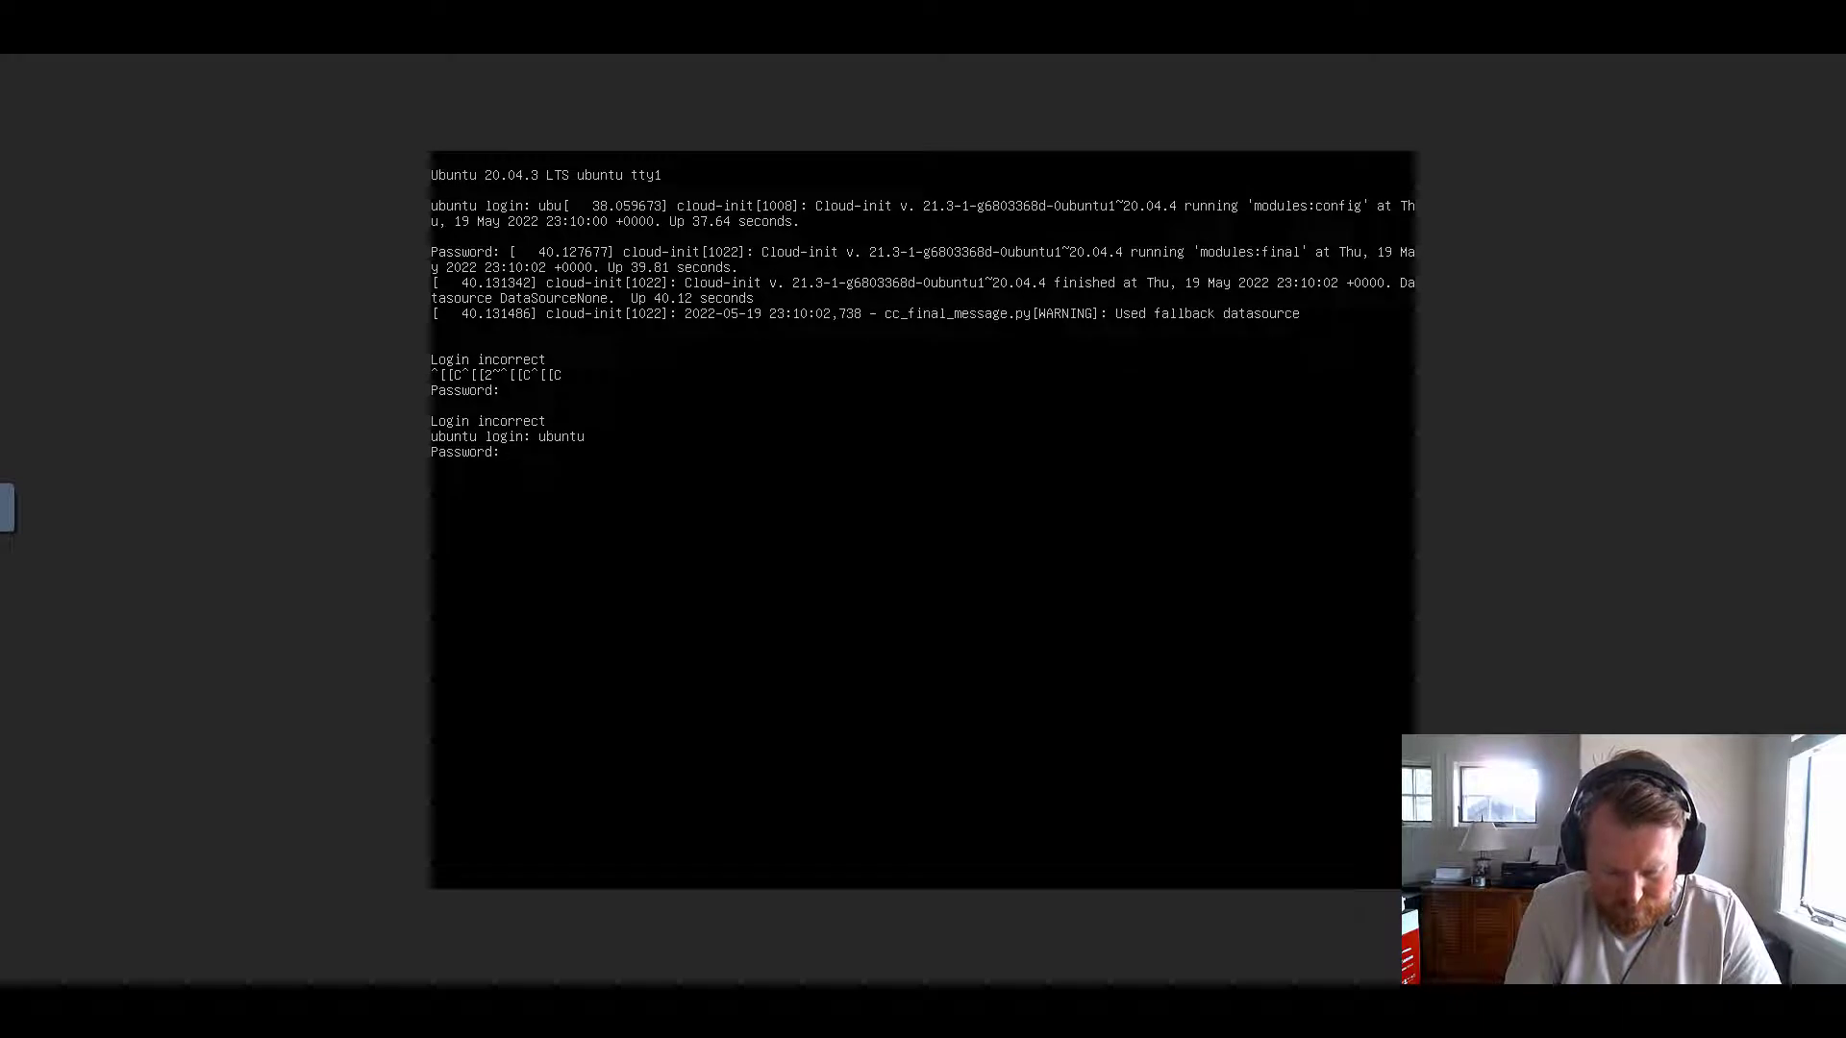
key(Return)
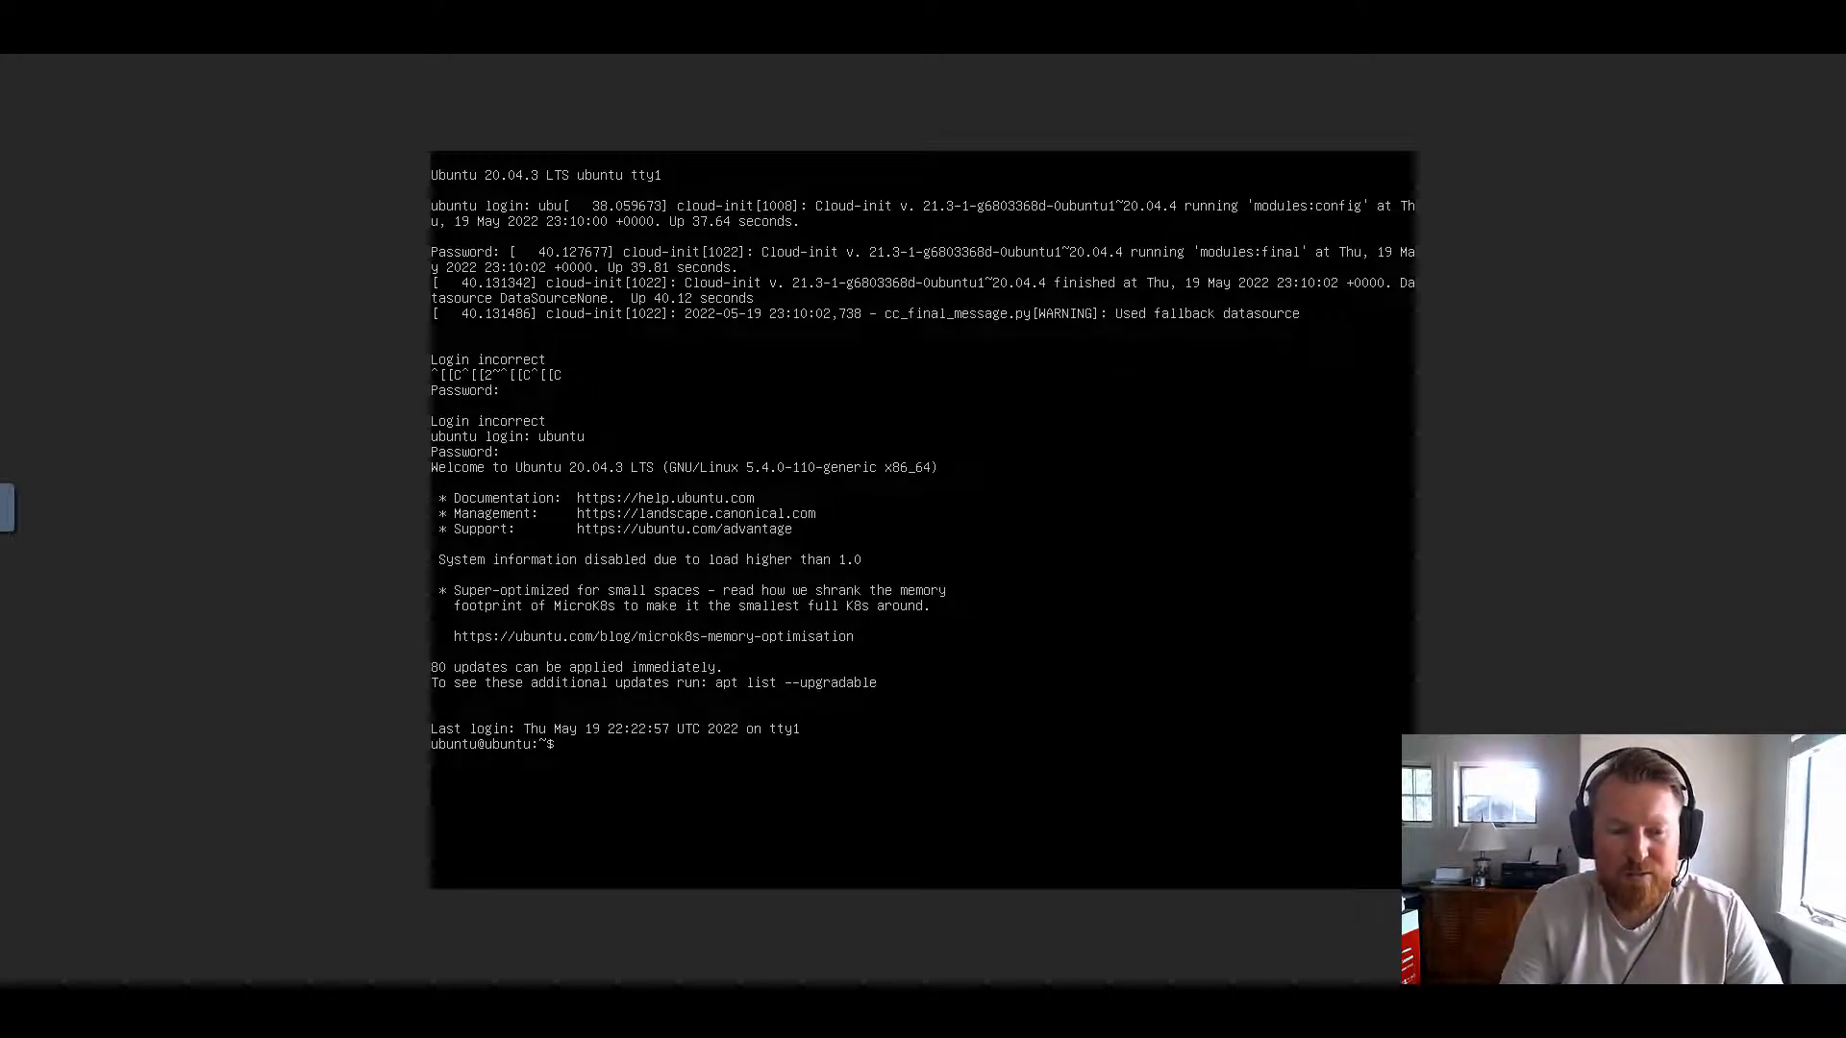
text(exit)
key(Return)
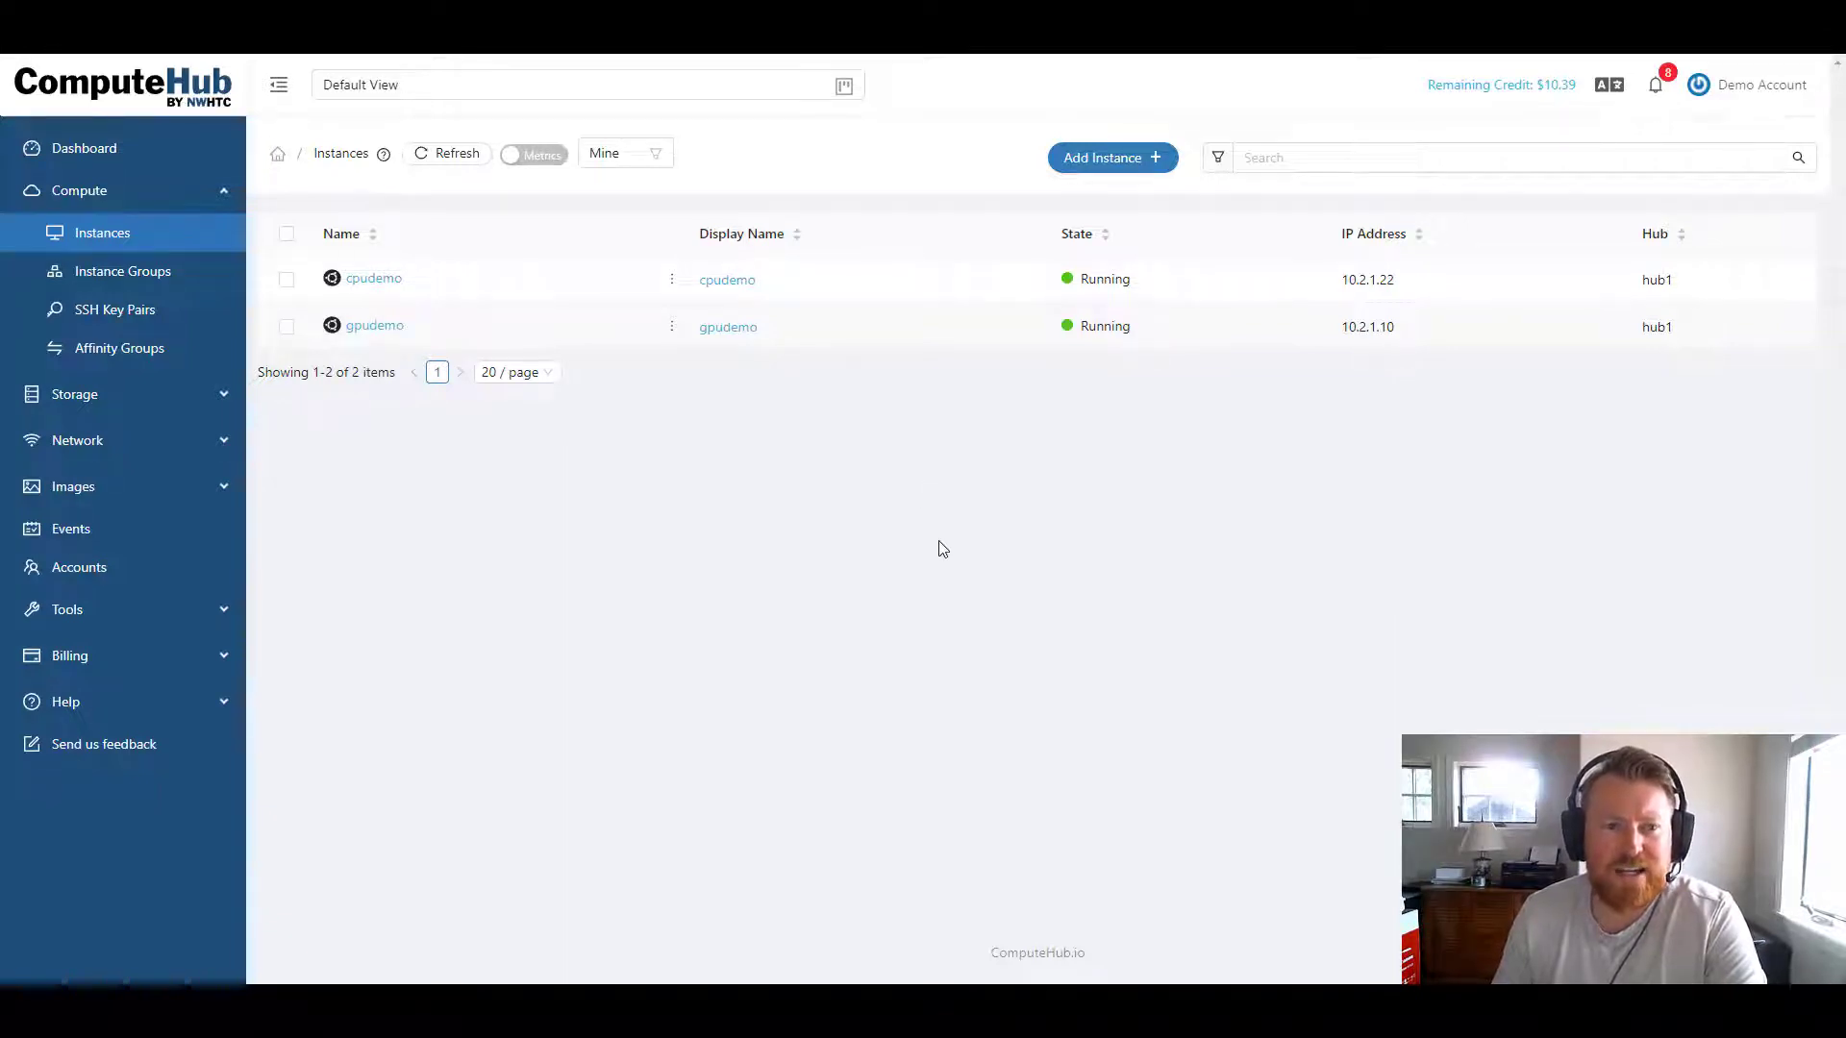
Step: Examine which SSH key pair is assigned in cpudemo's details and return to the instances list
click(373, 280)
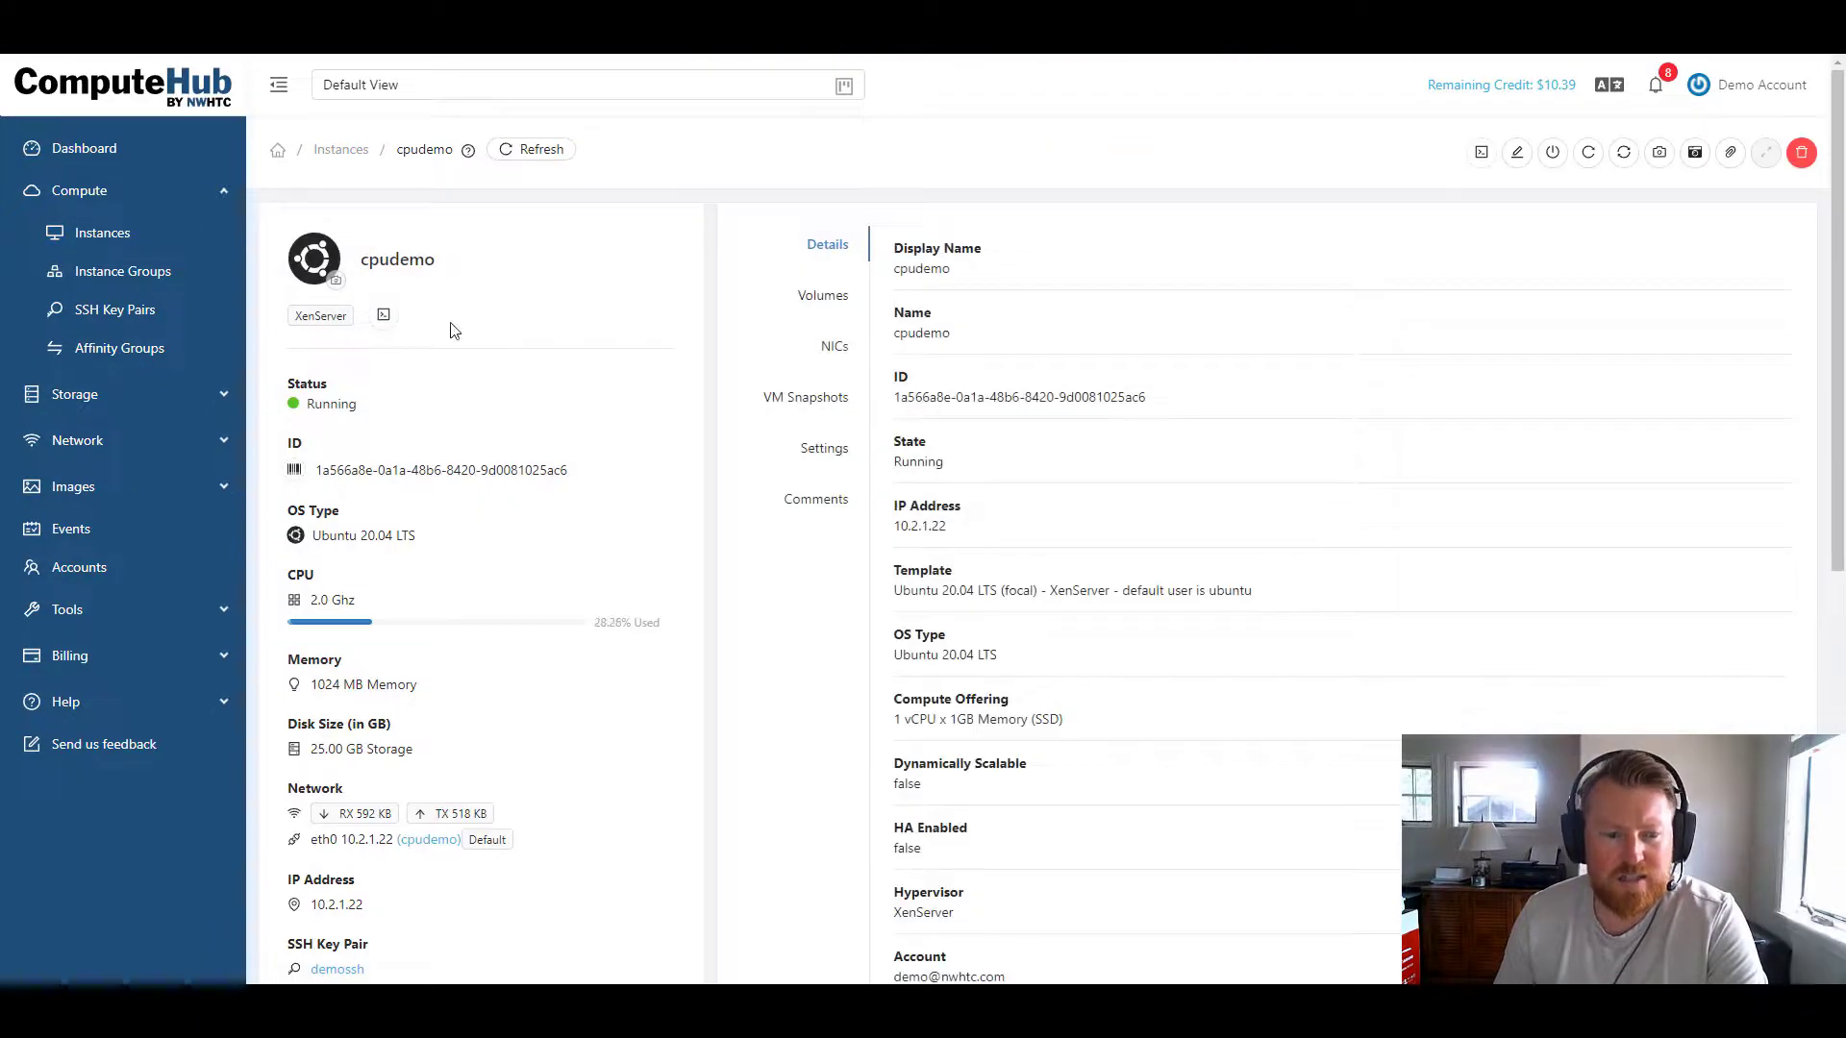
scroll(474, 327, down, 5)
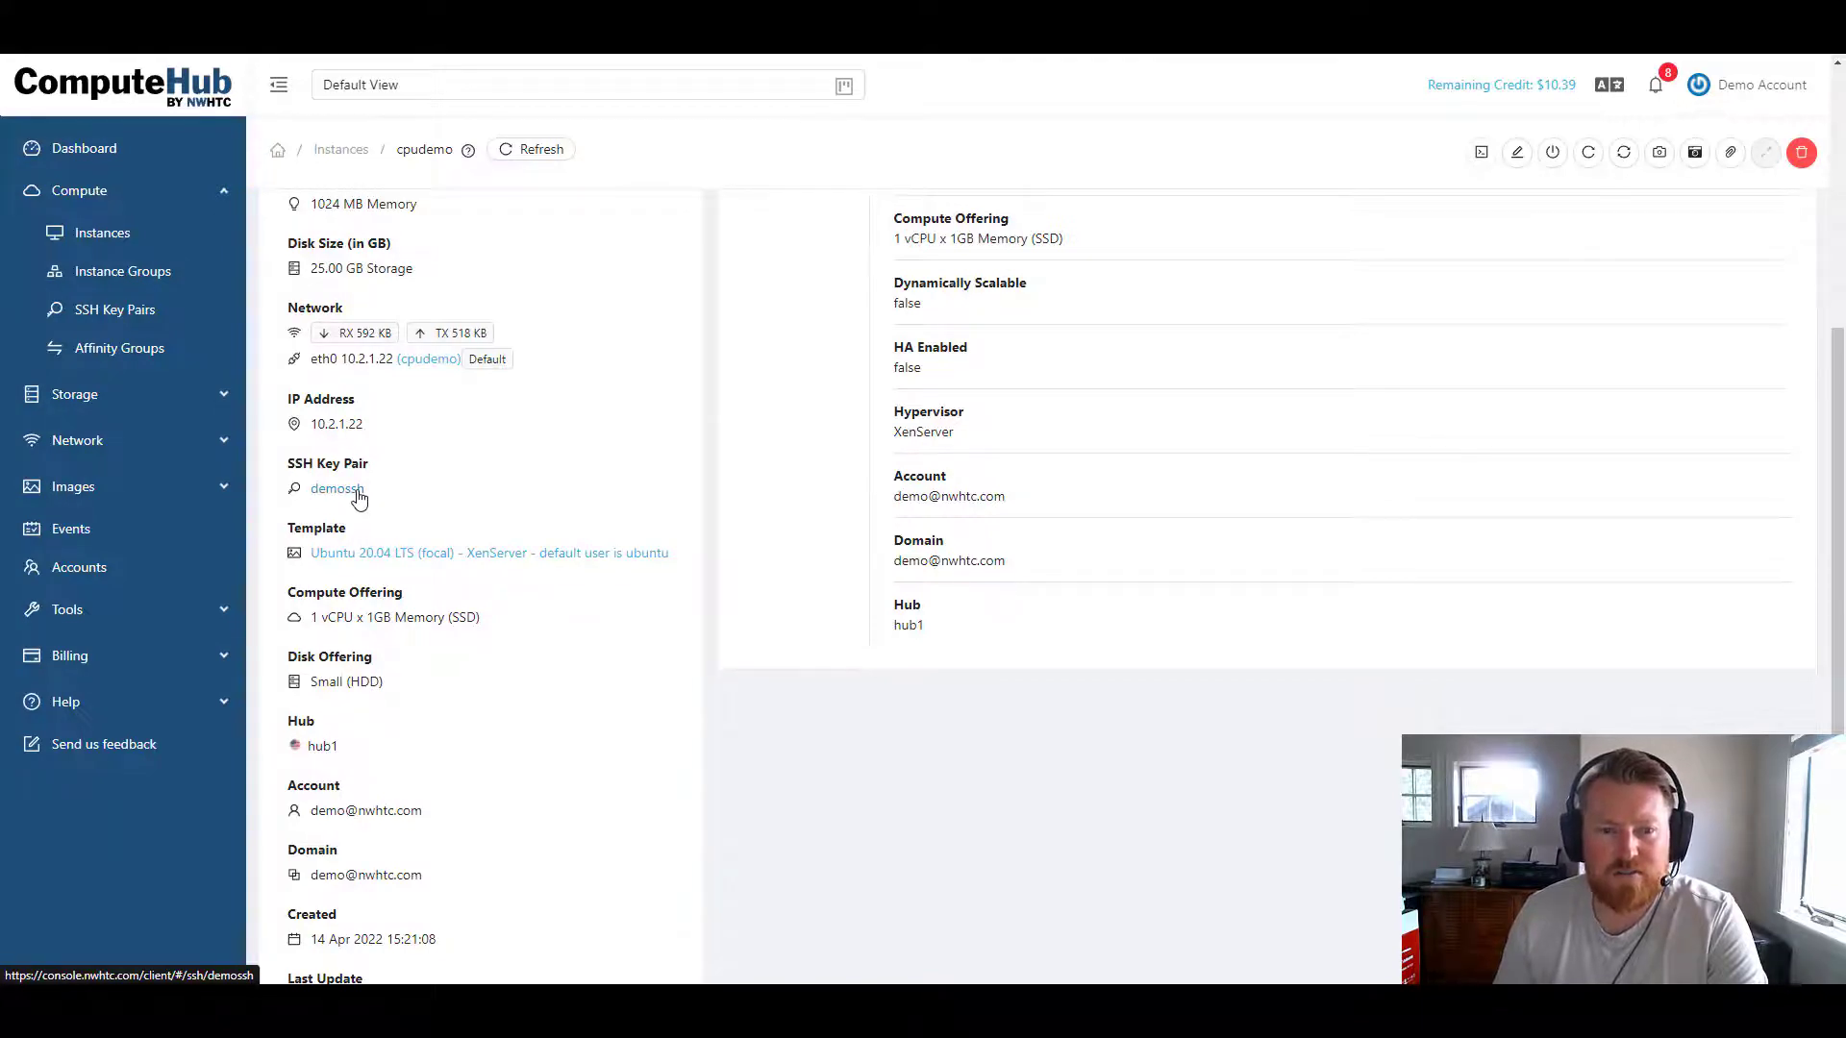
scroll(359, 495, up, 5)
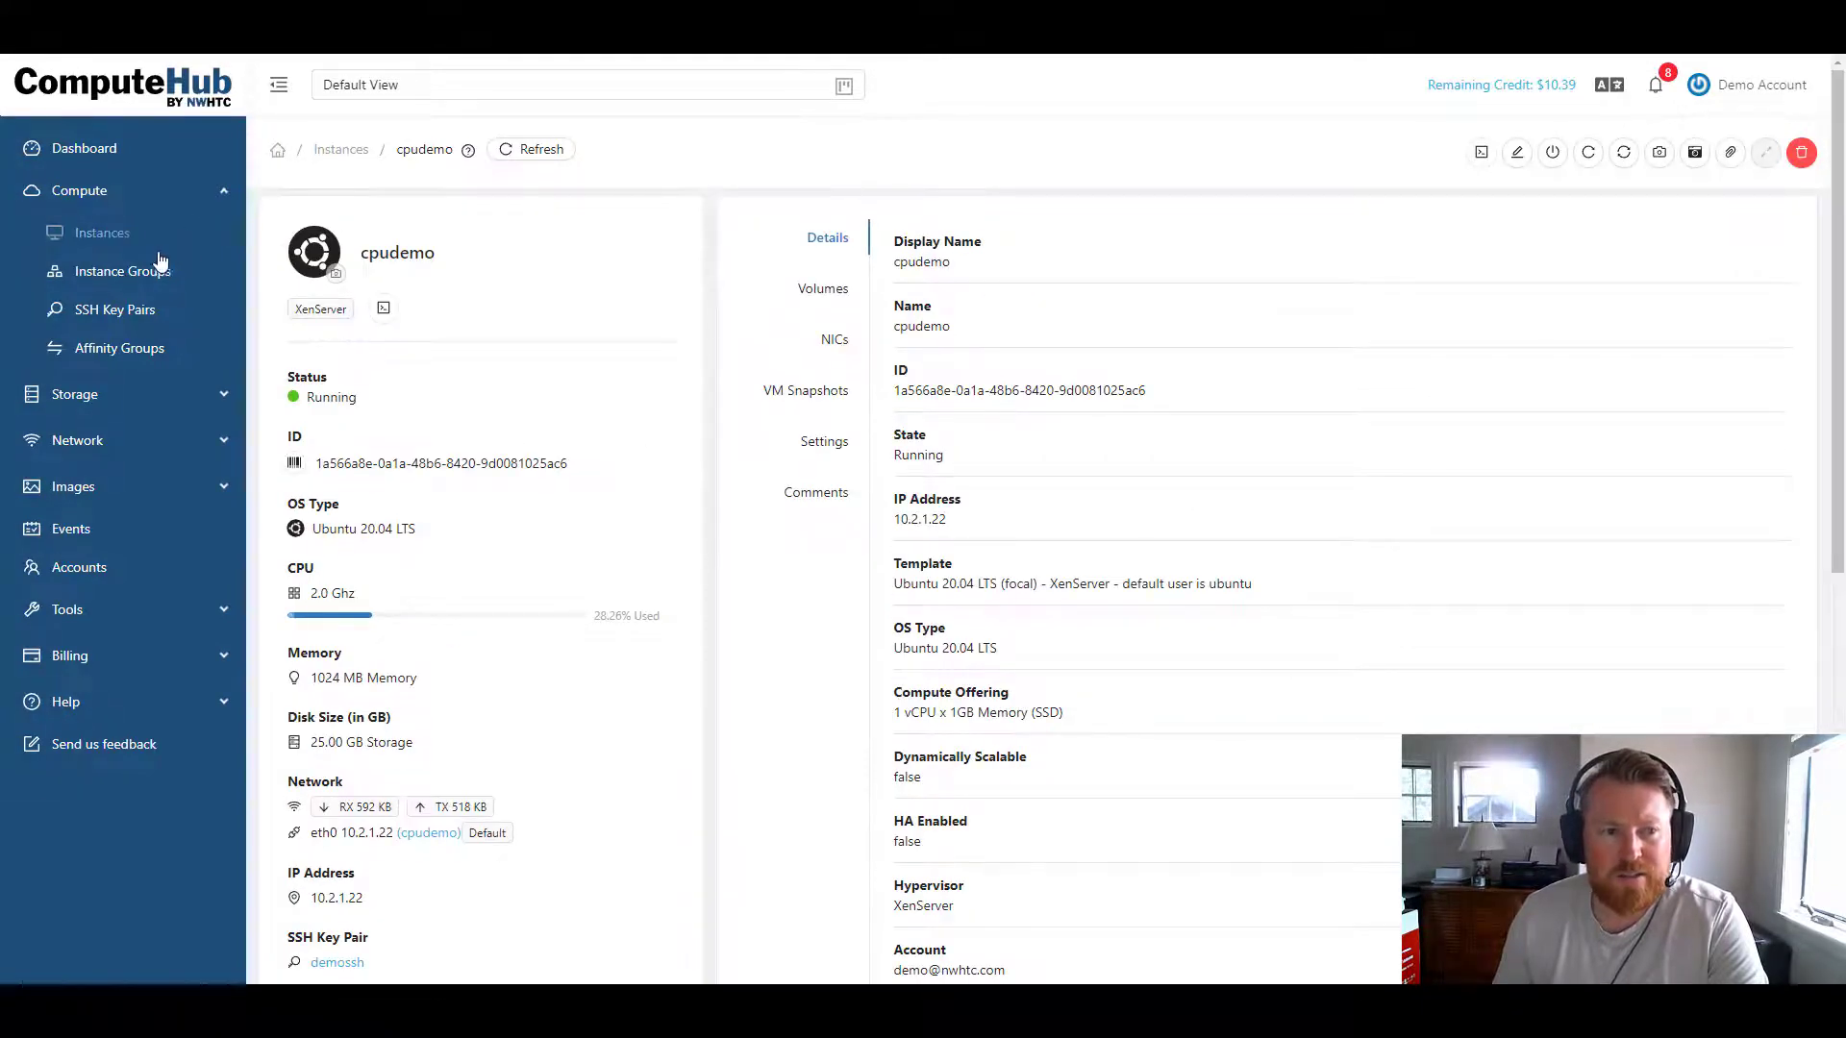
click(152, 259)
click(119, 237)
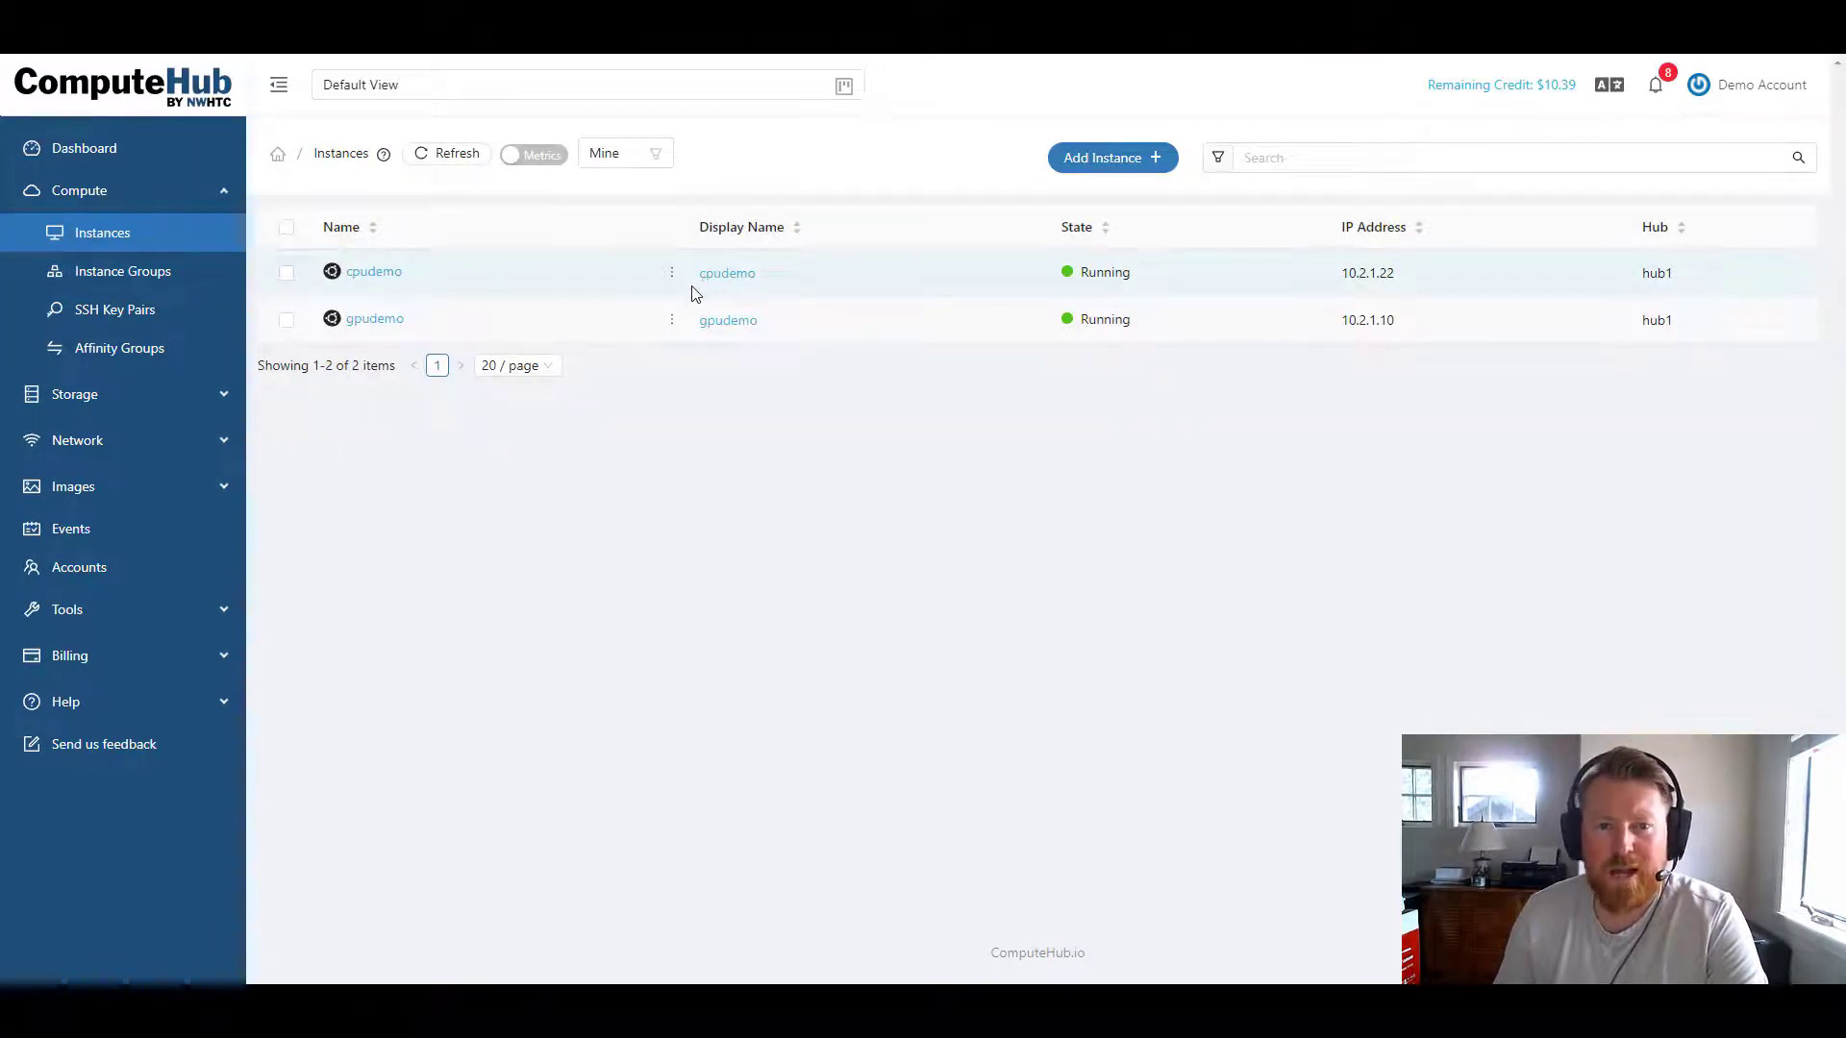
Step: Stop the cpudemo instance again so its SSH key pair can be reset
mouse_move(672, 275)
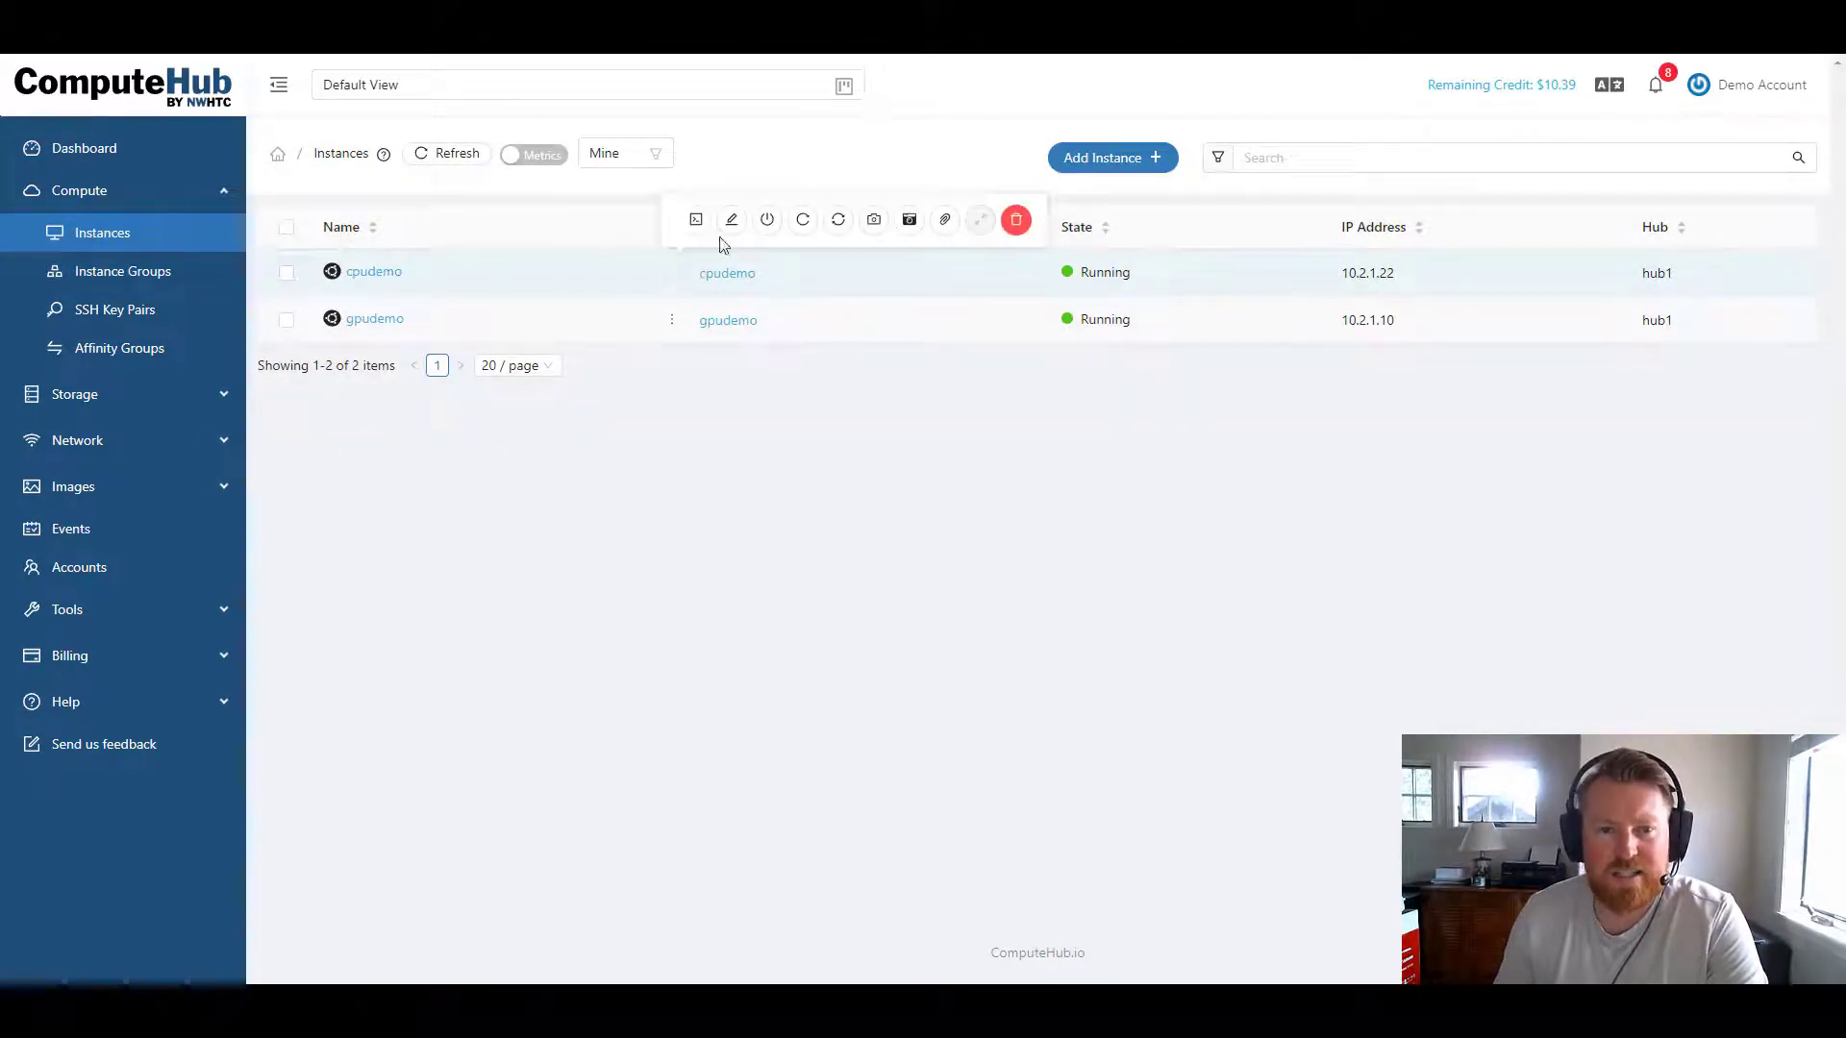
click(767, 227)
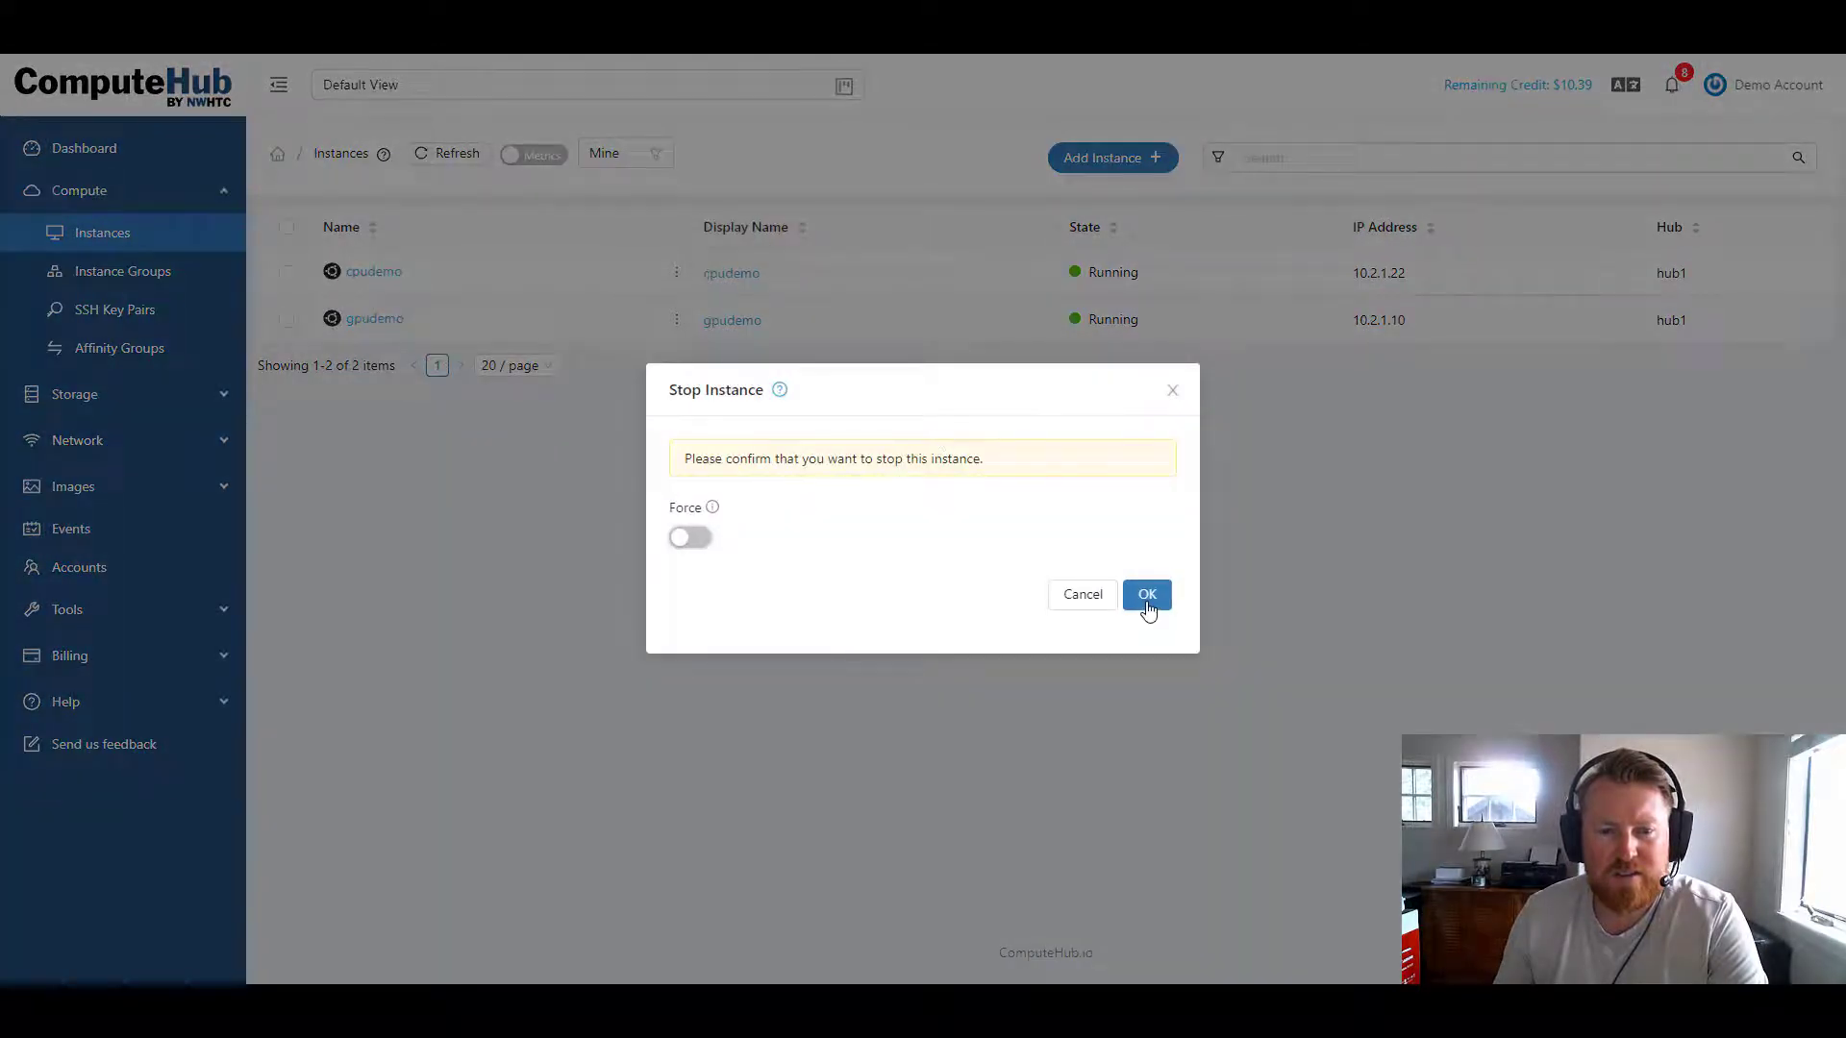
click(1145, 594)
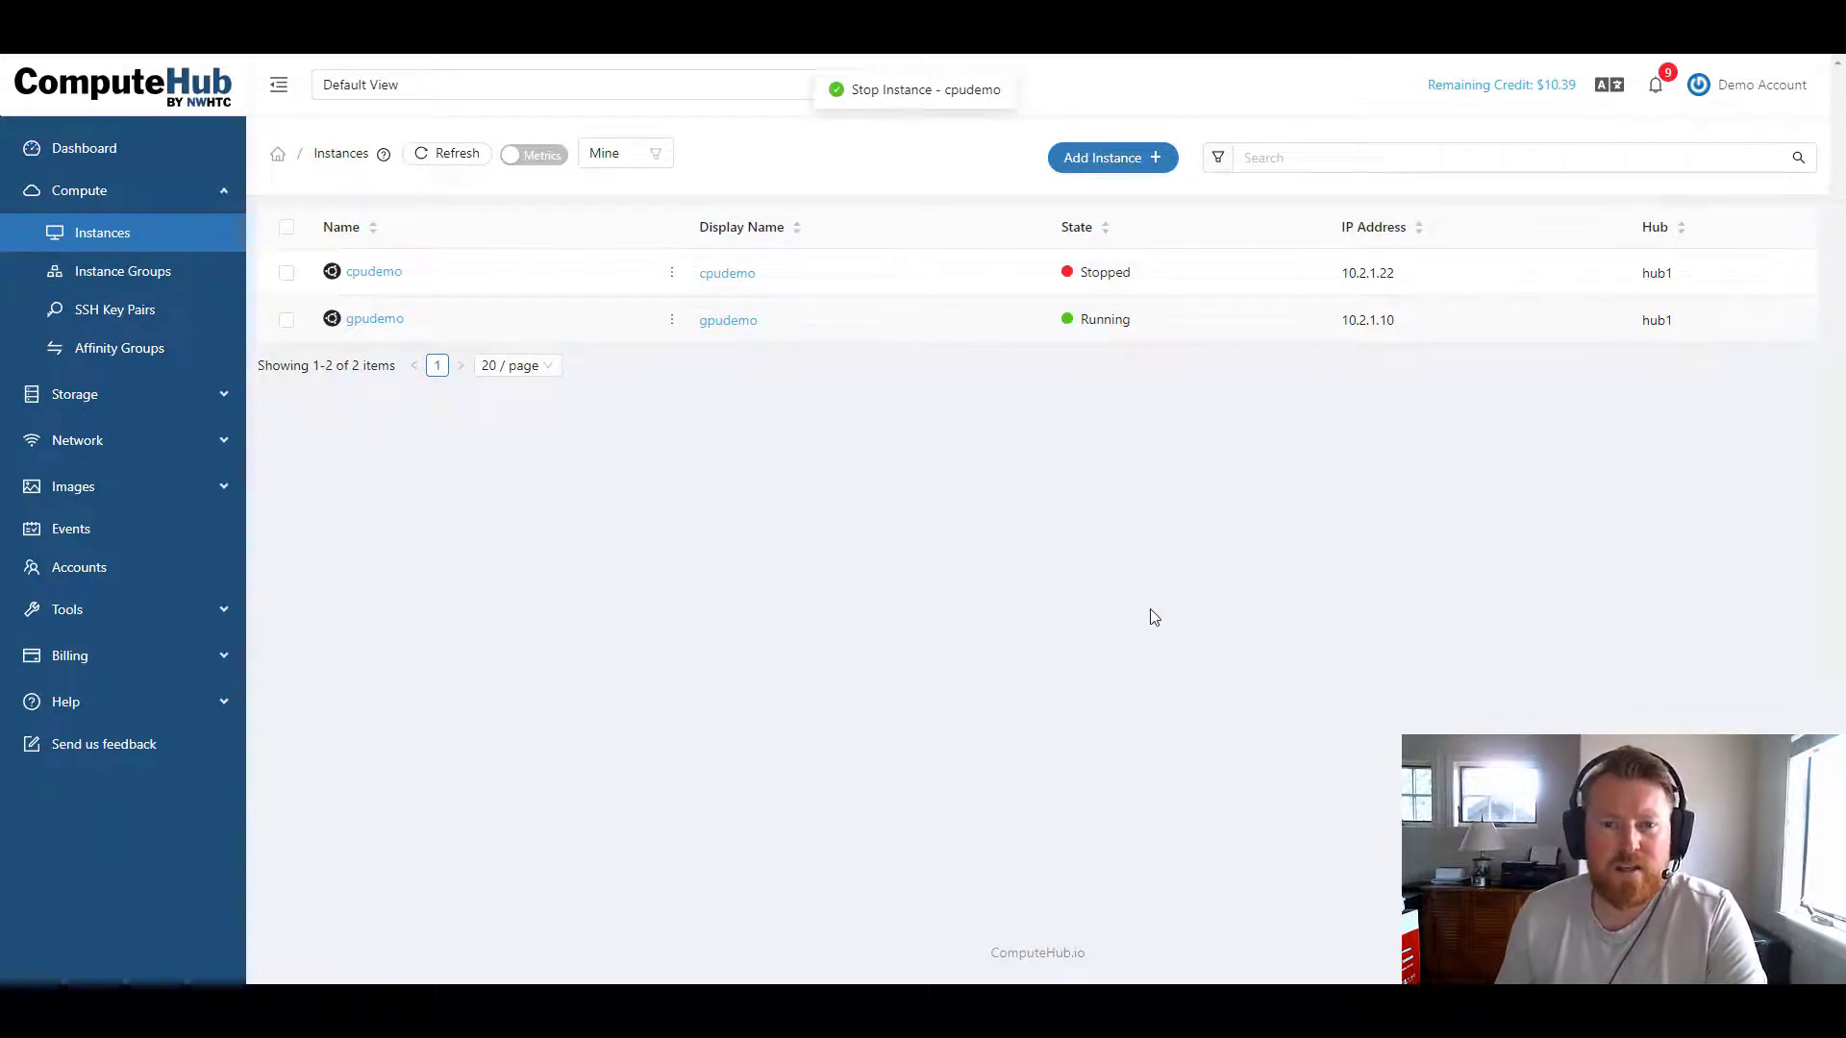
Step: Reset cpudemo's SSH key pair to cpussh and start the instance
mouse_move(674, 286)
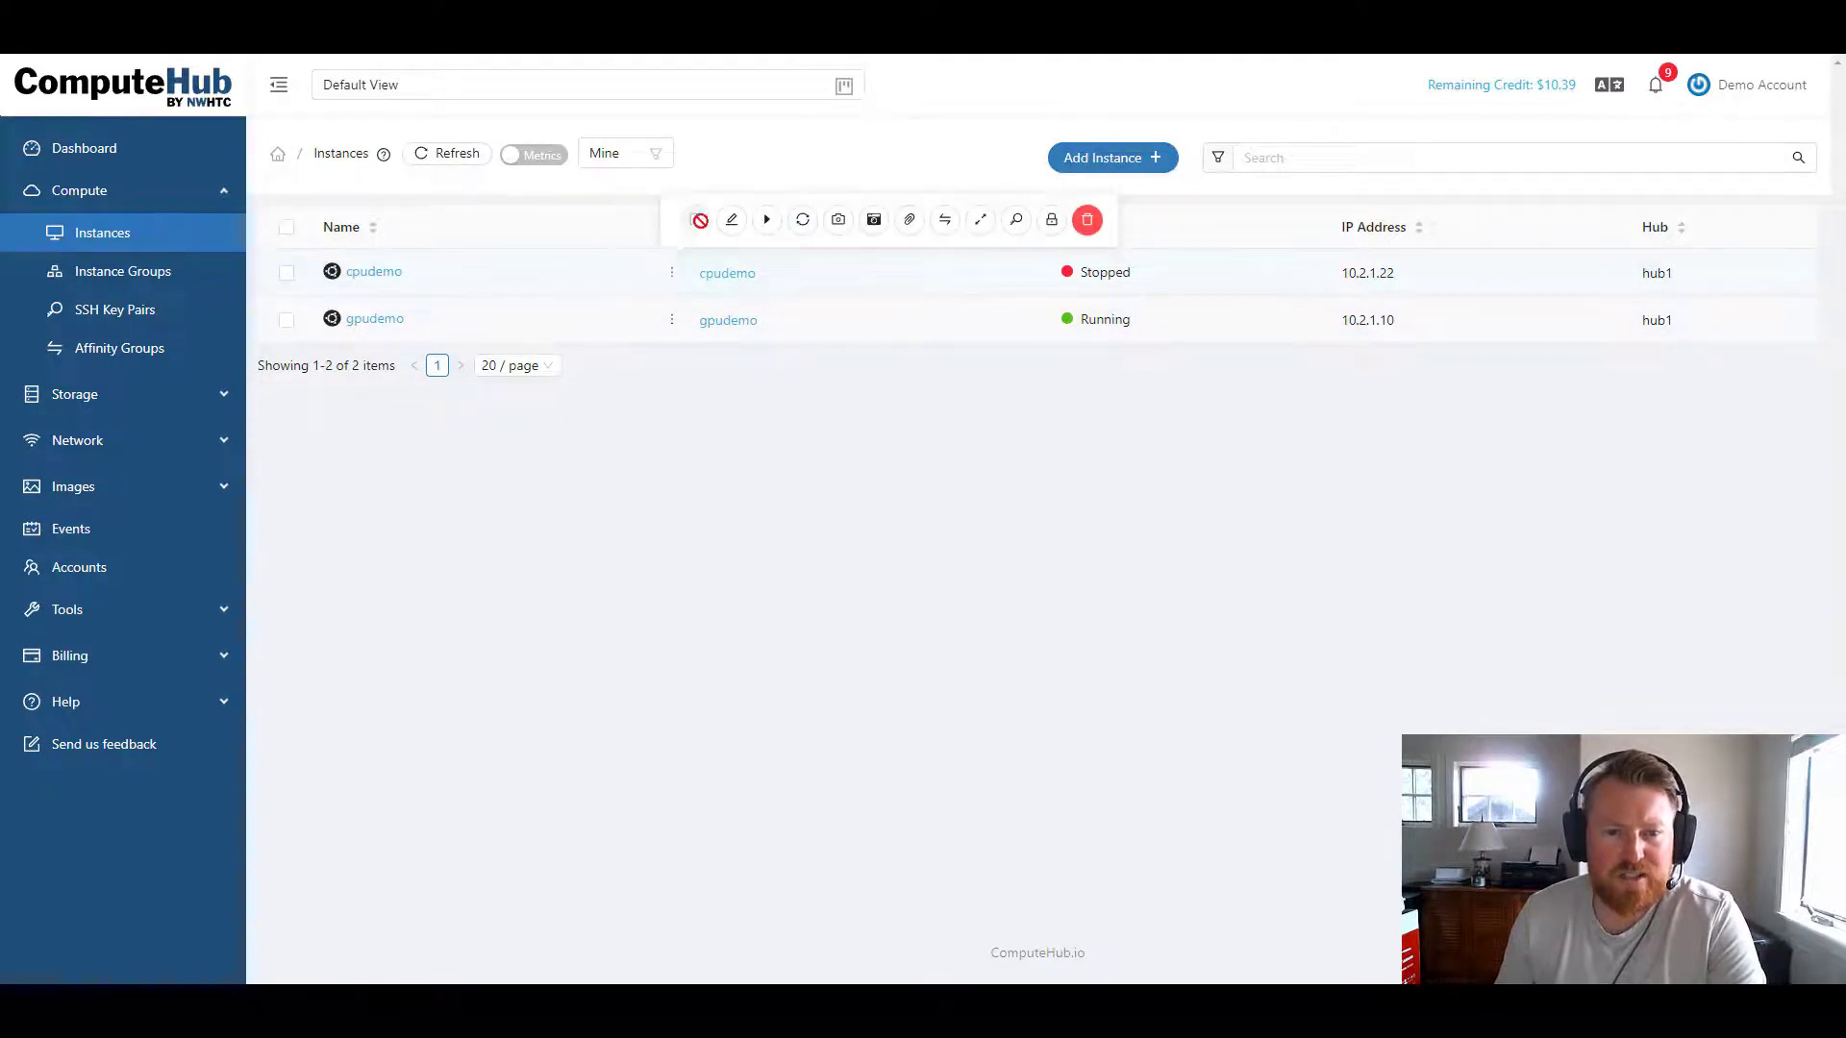
click(1052, 223)
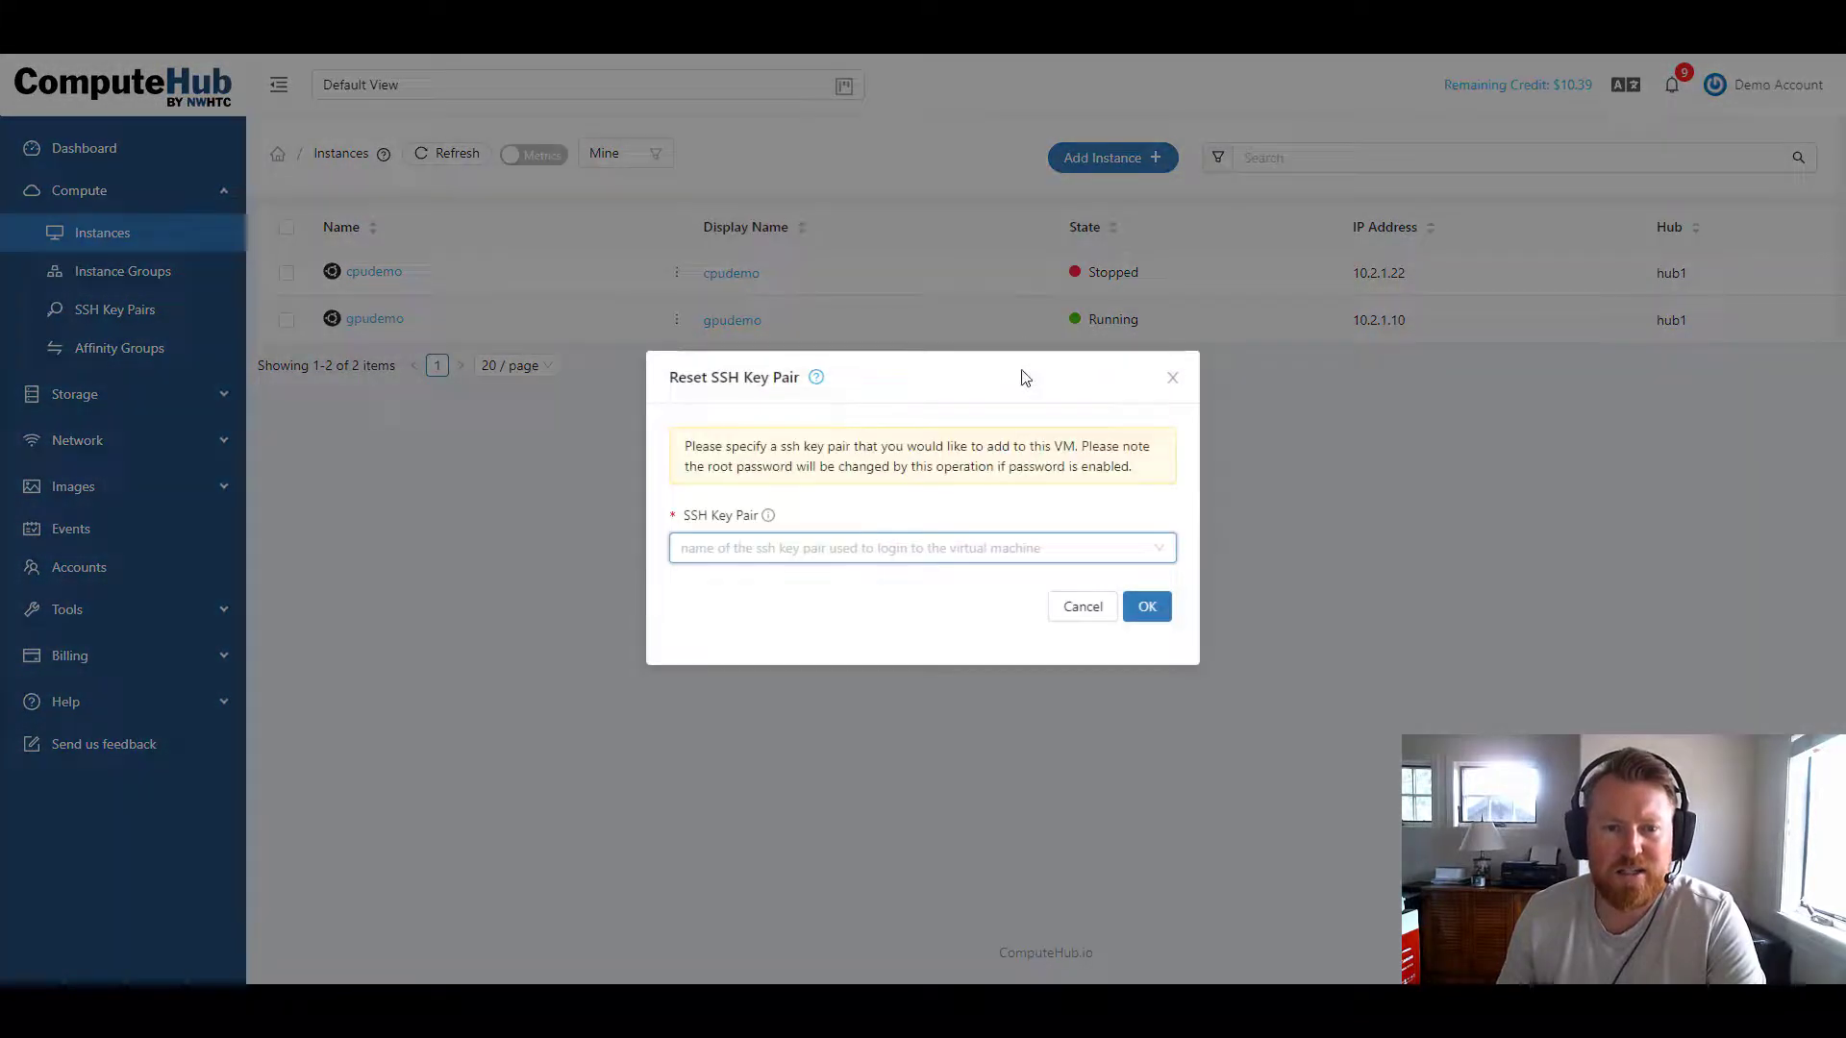
click(896, 555)
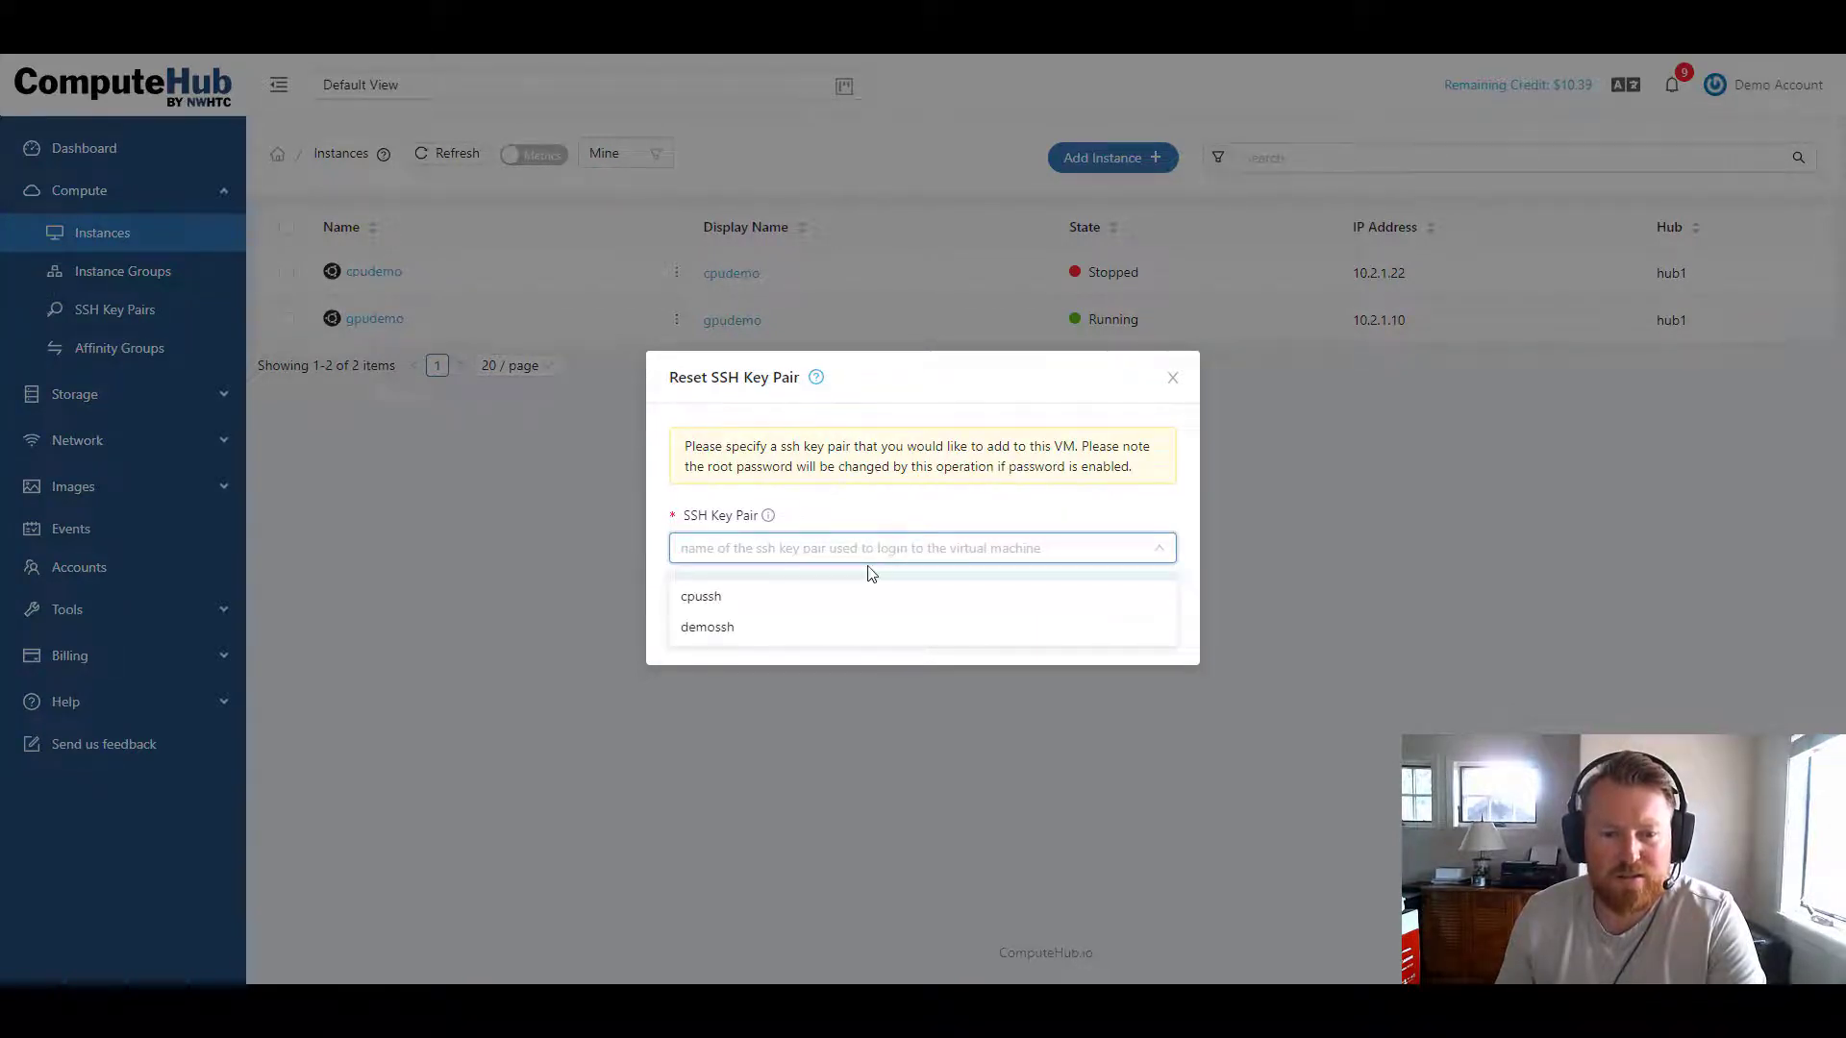
click(726, 600)
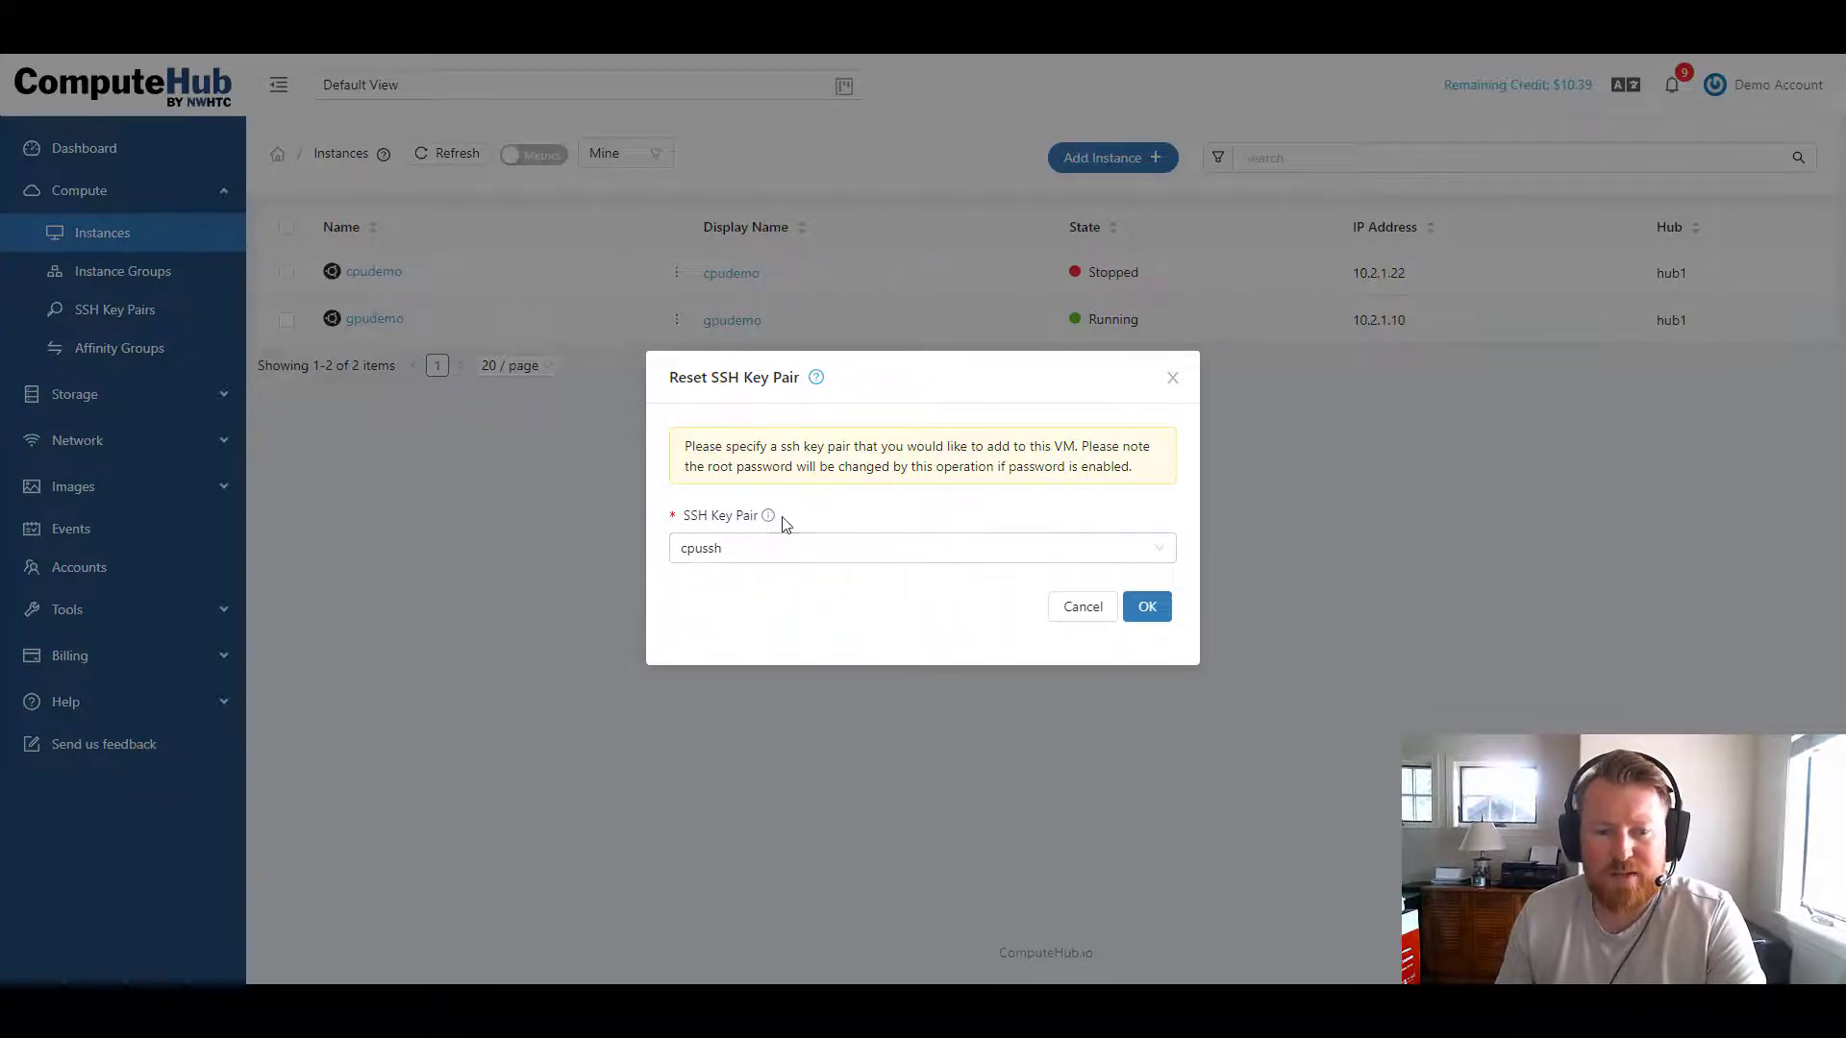
click(1146, 608)
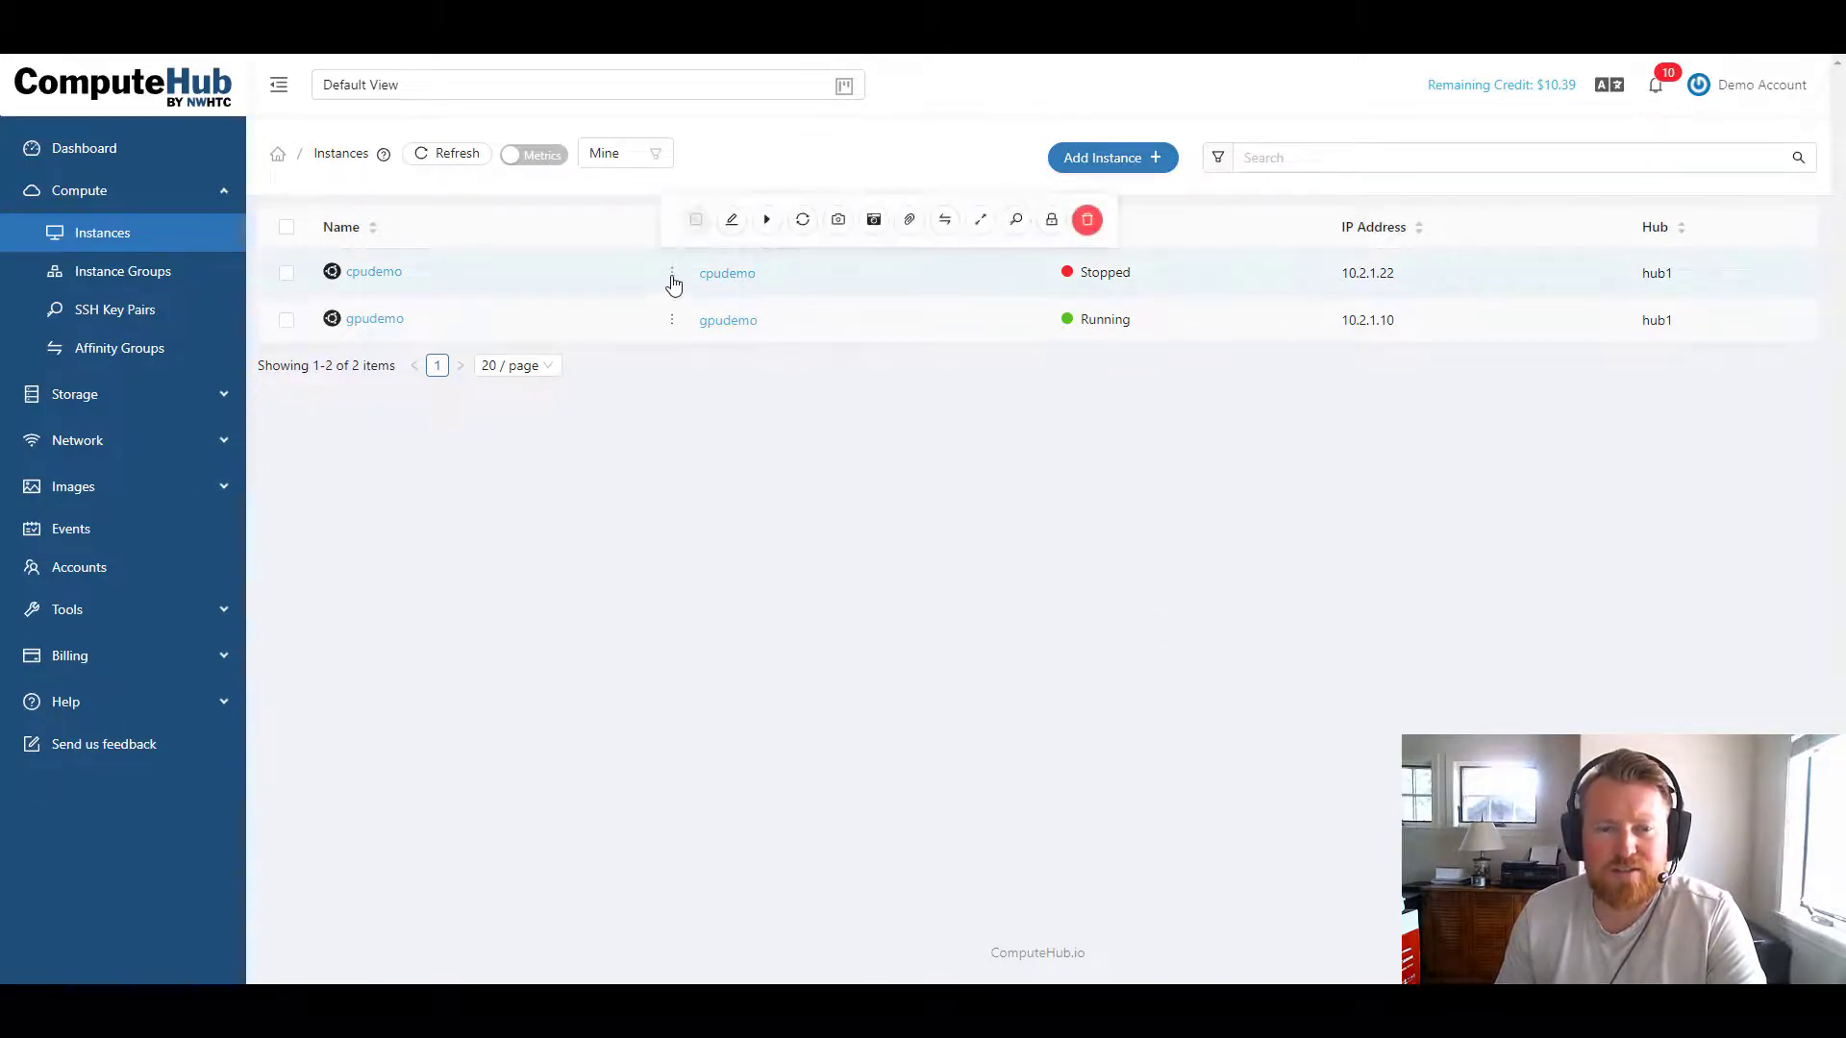
click(768, 221)
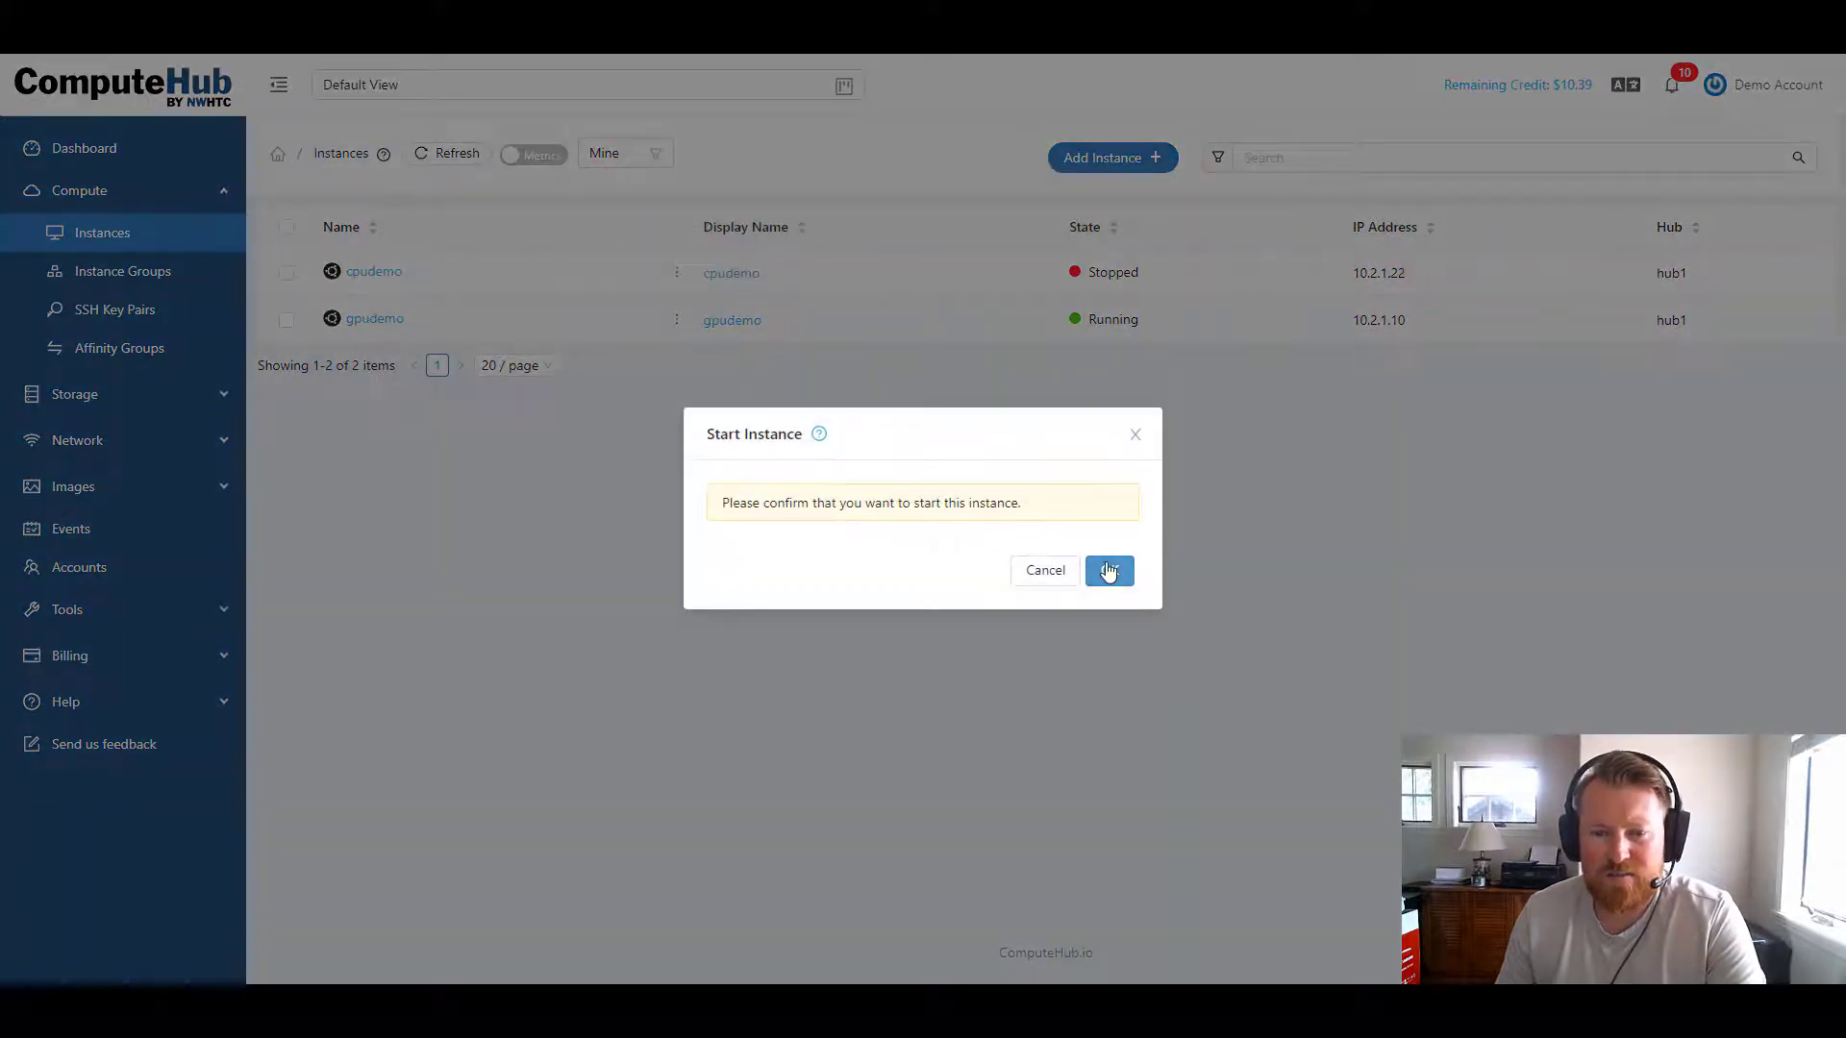
click(1109, 570)
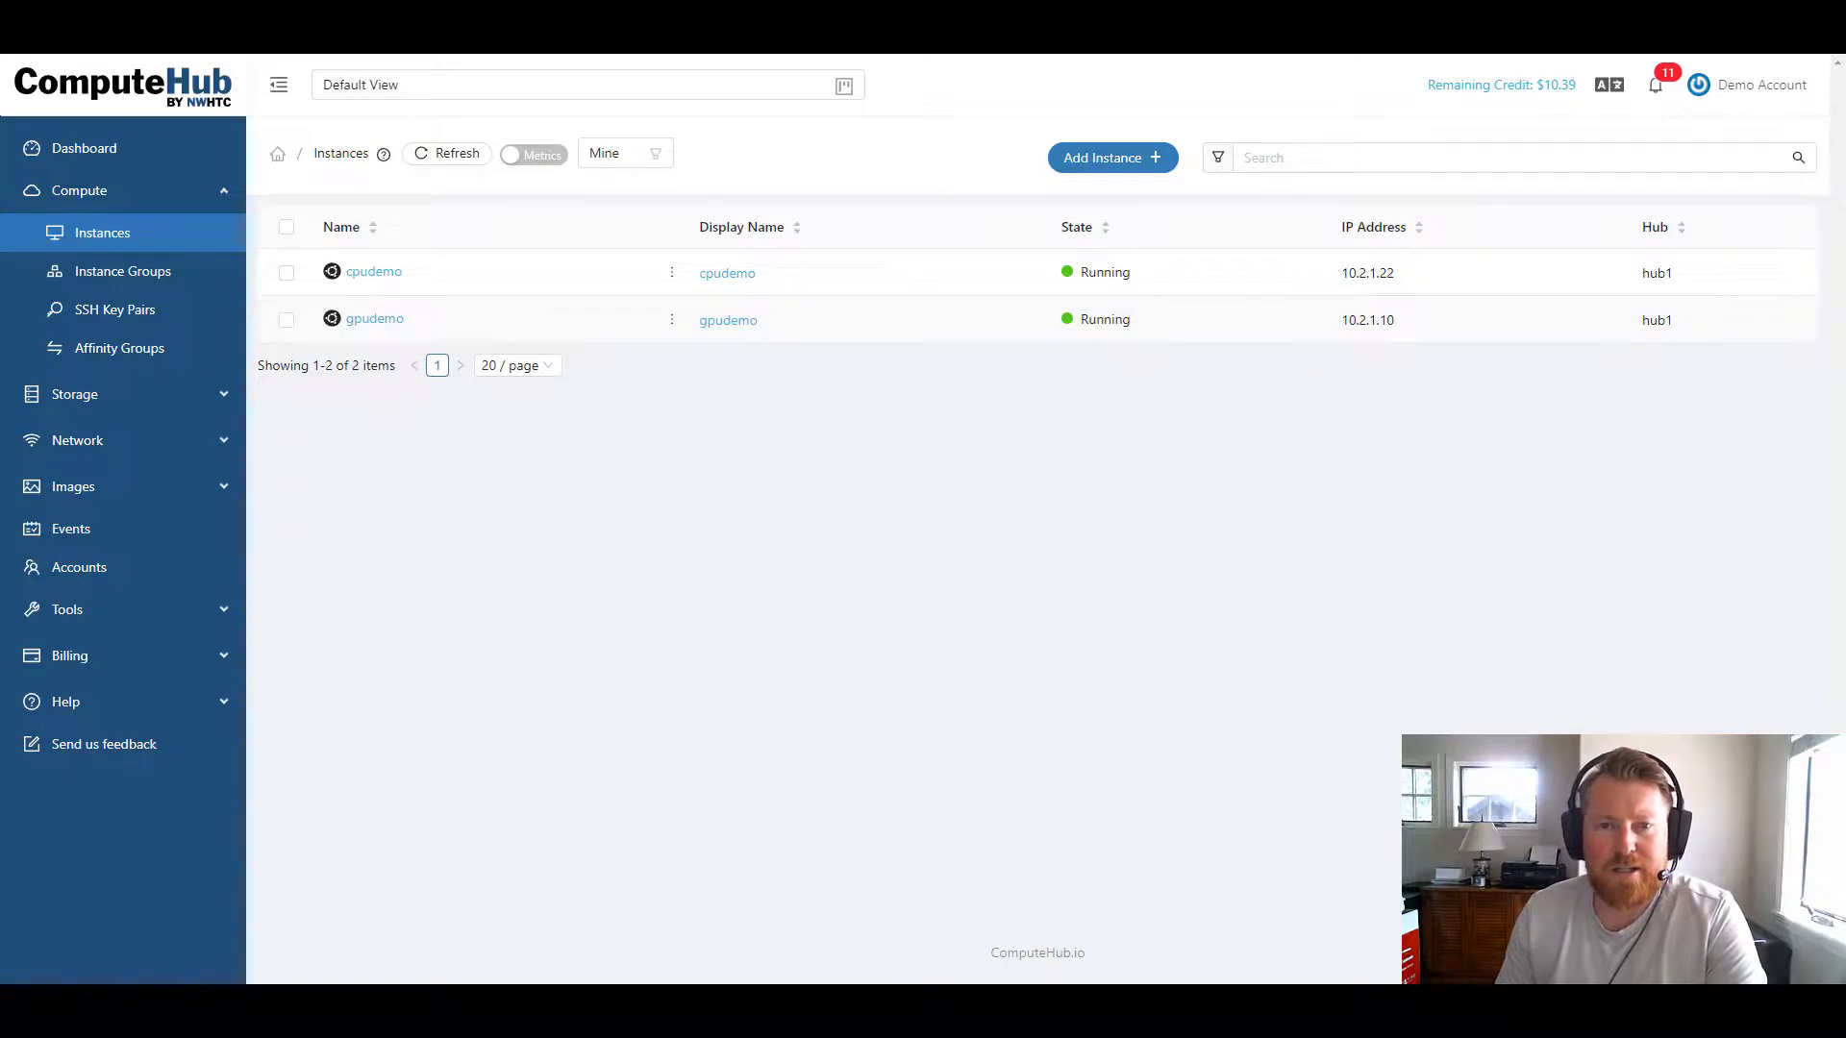
Step: Switch to PuTTY with the cpudemo session loaded and check the private key file used for its SSH authentication
click(932, 995)
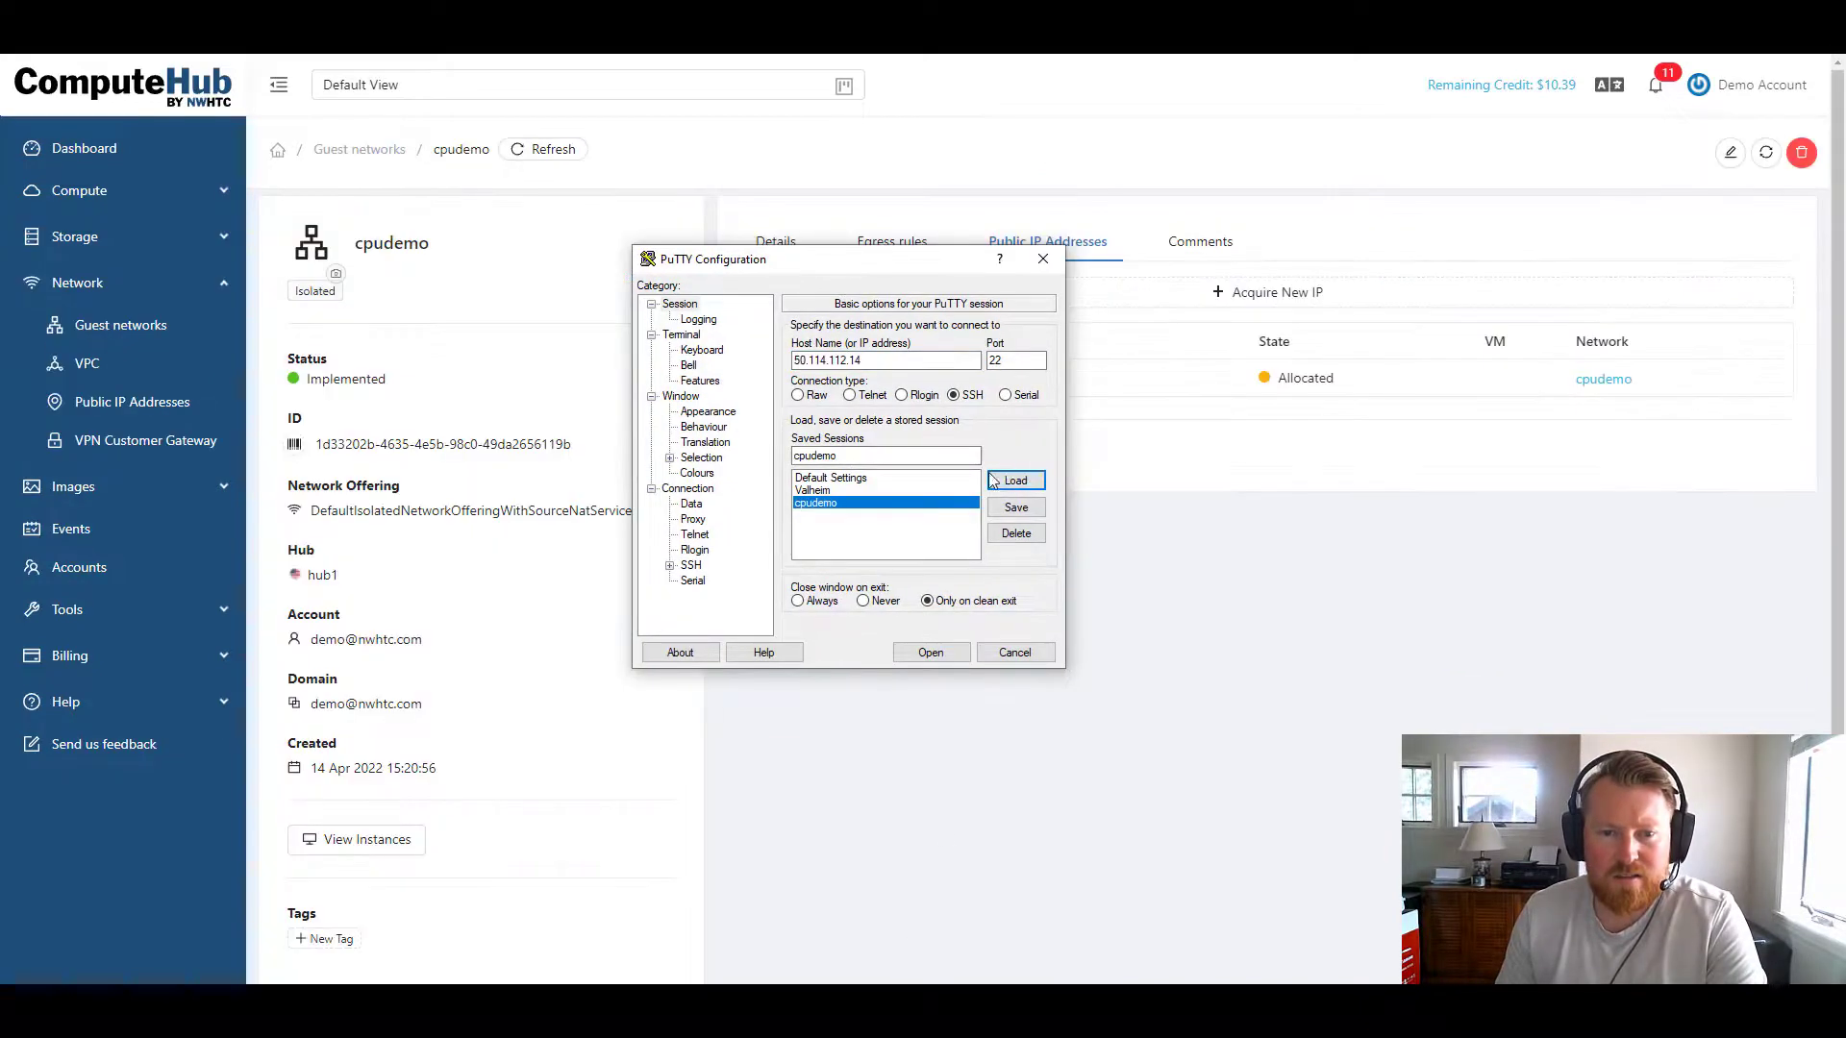
click(692, 567)
click(670, 567)
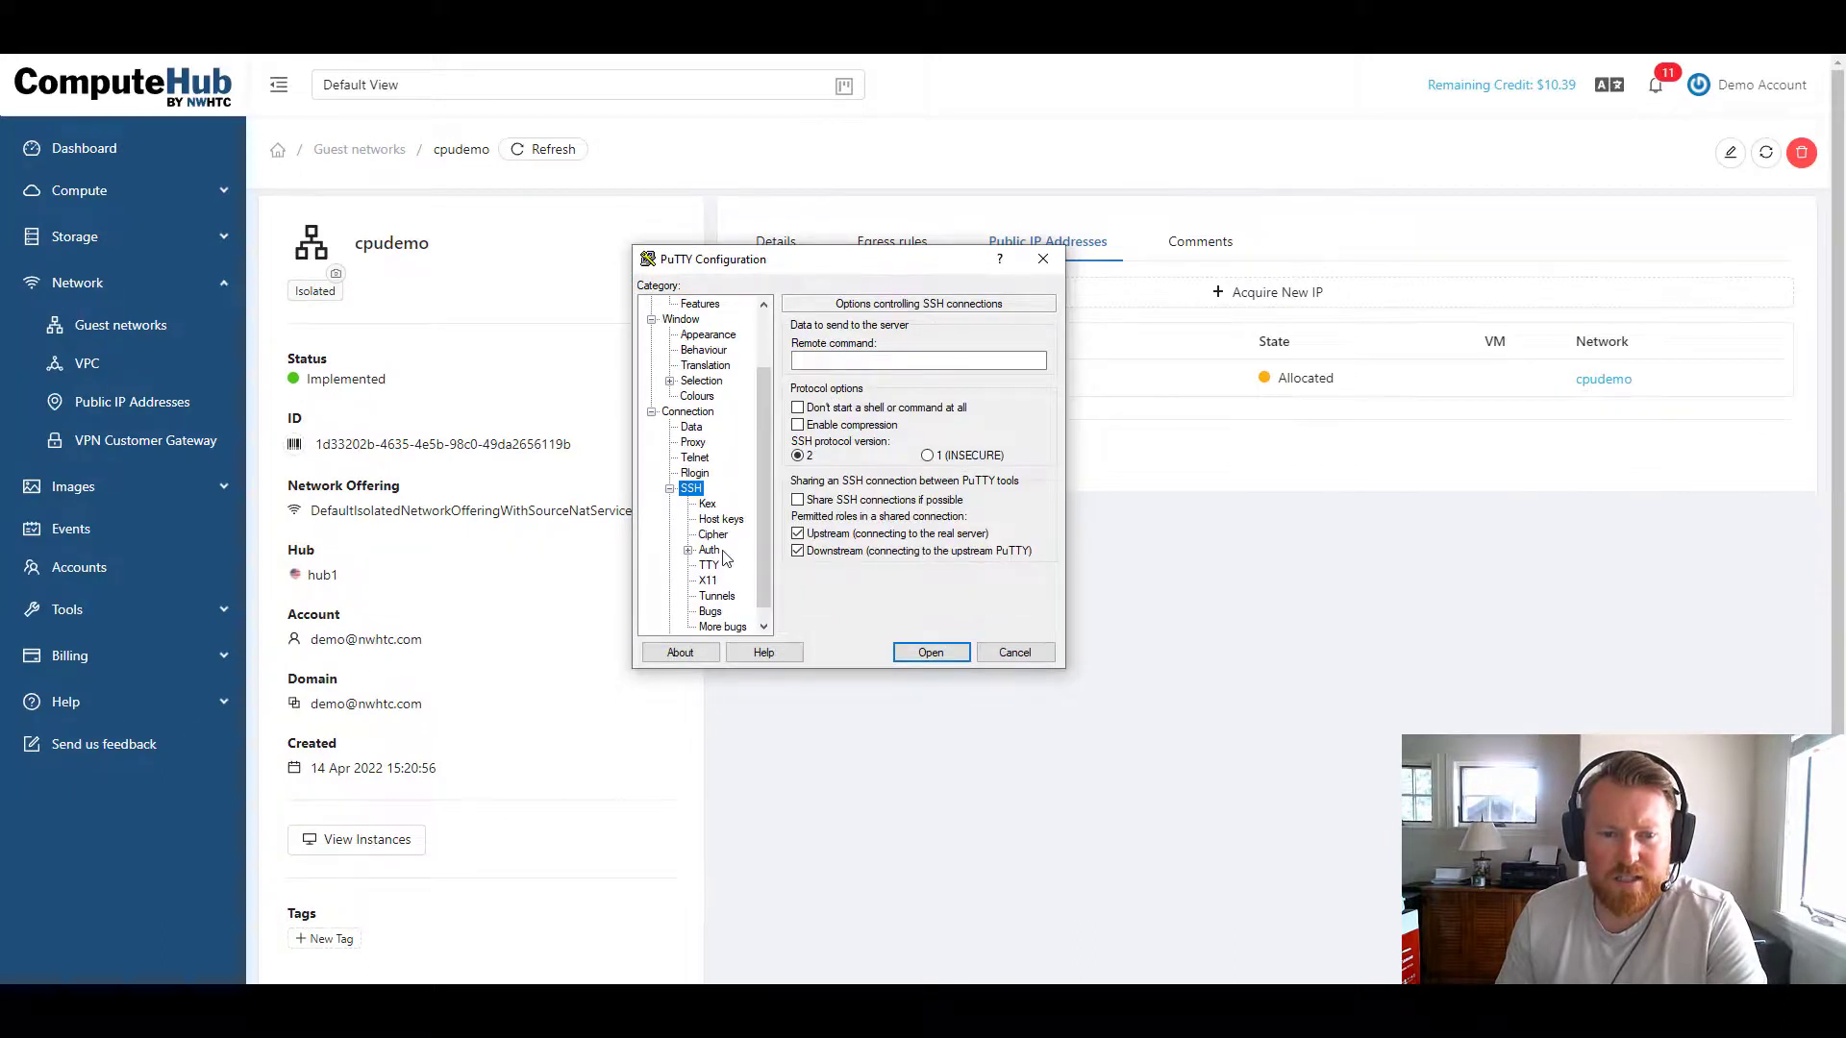
click(711, 551)
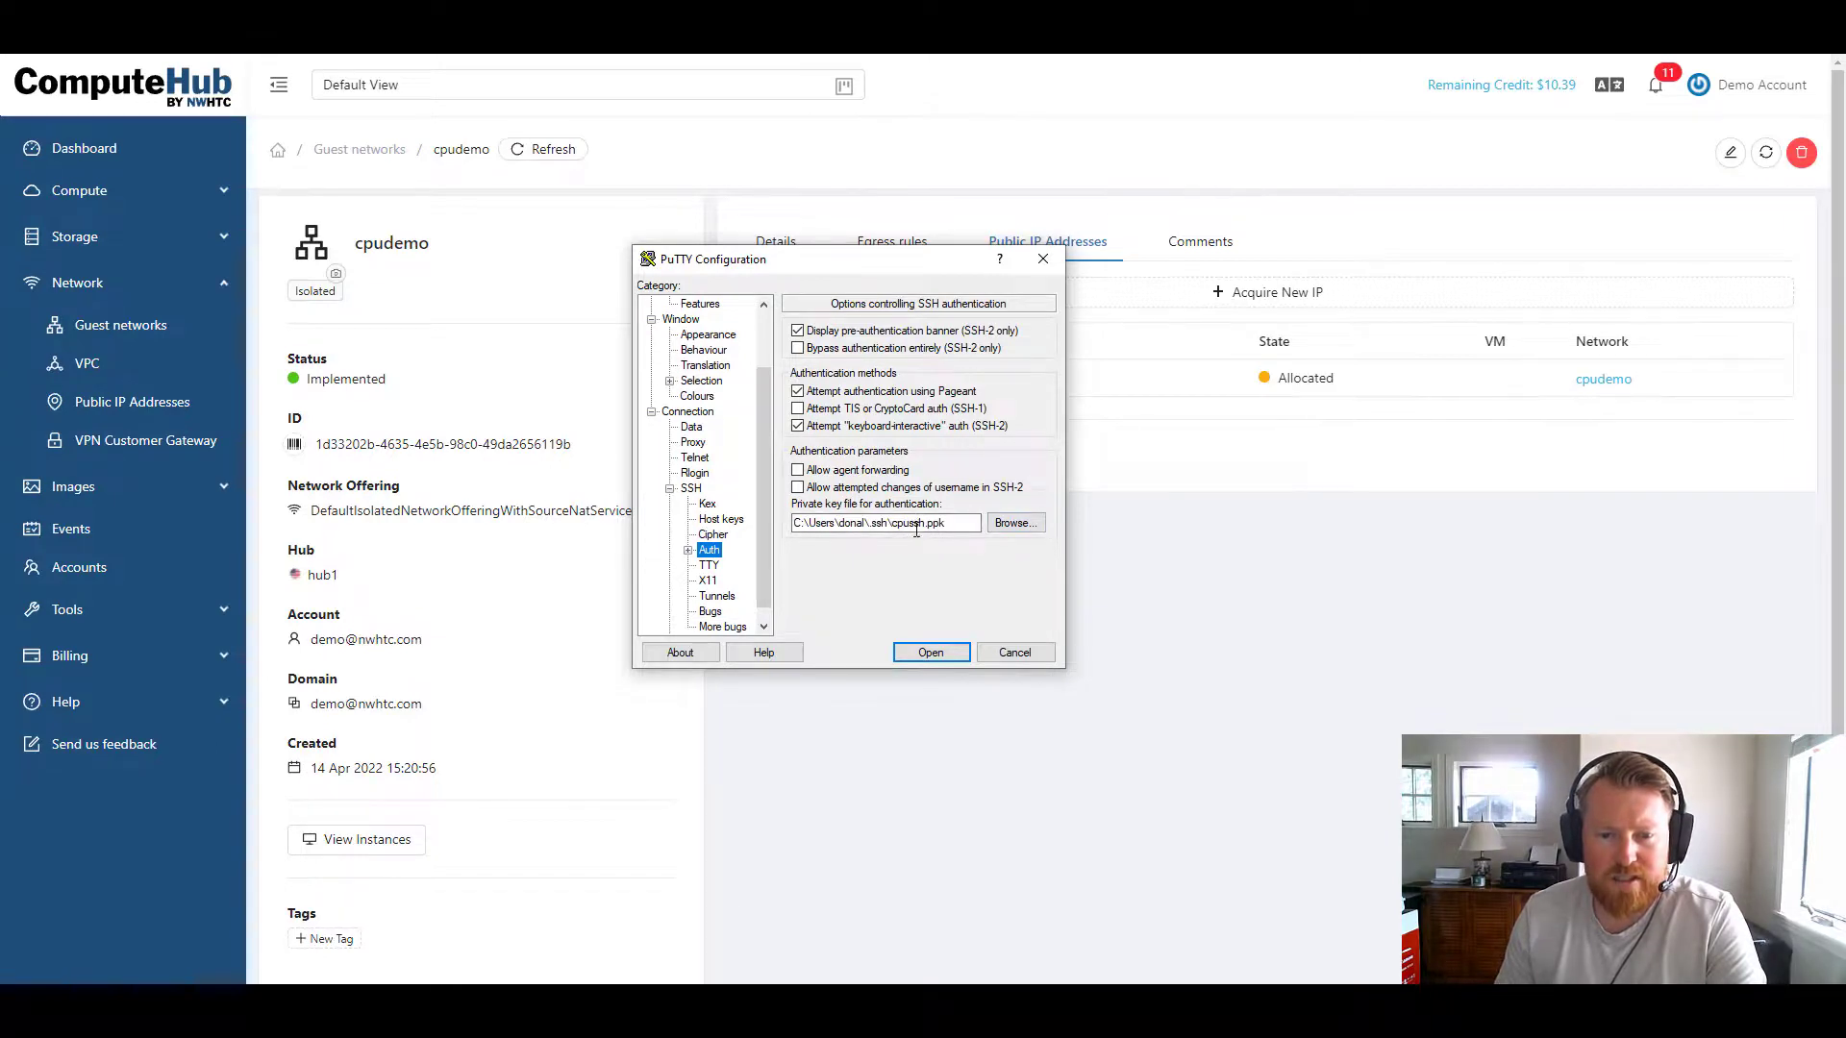
scroll(700, 414, up, 2)
click(679, 304)
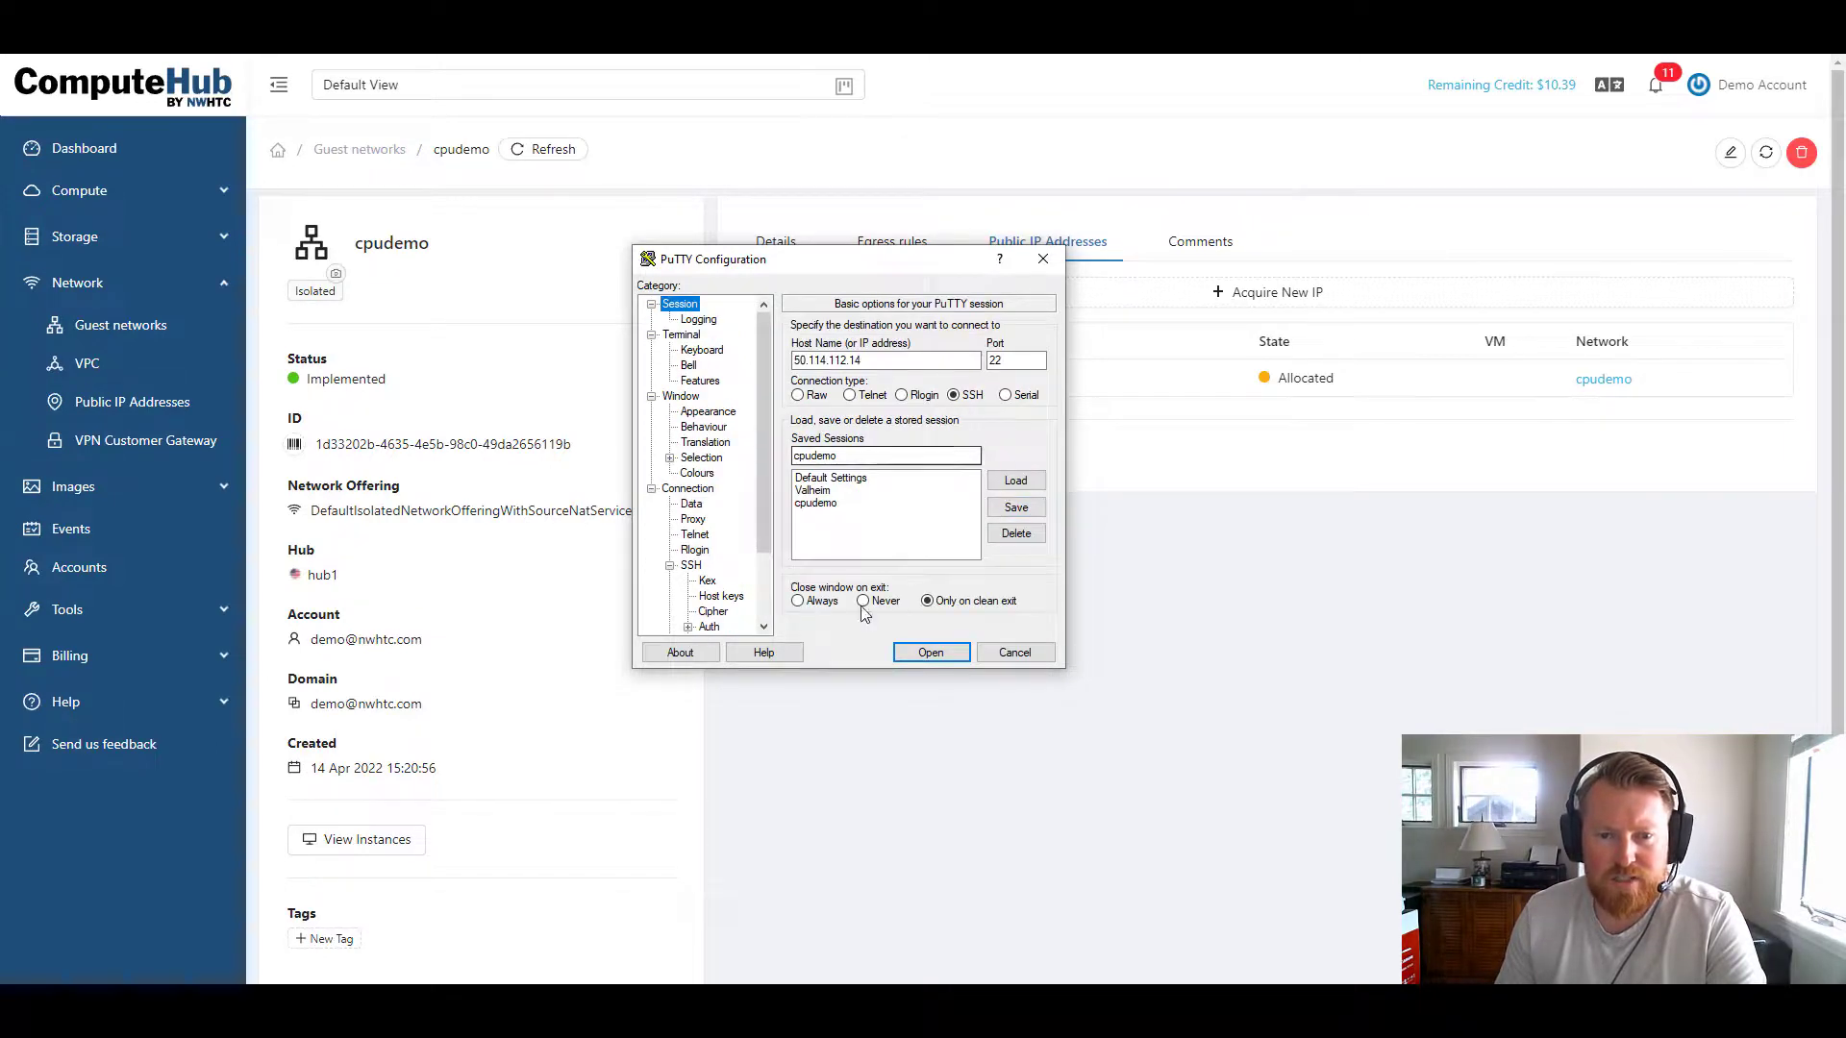
Step: Open the cpudemo SSH connection and log in as ubuntu using the configured key
click(929, 653)
drag(502, 112, 1005, 317)
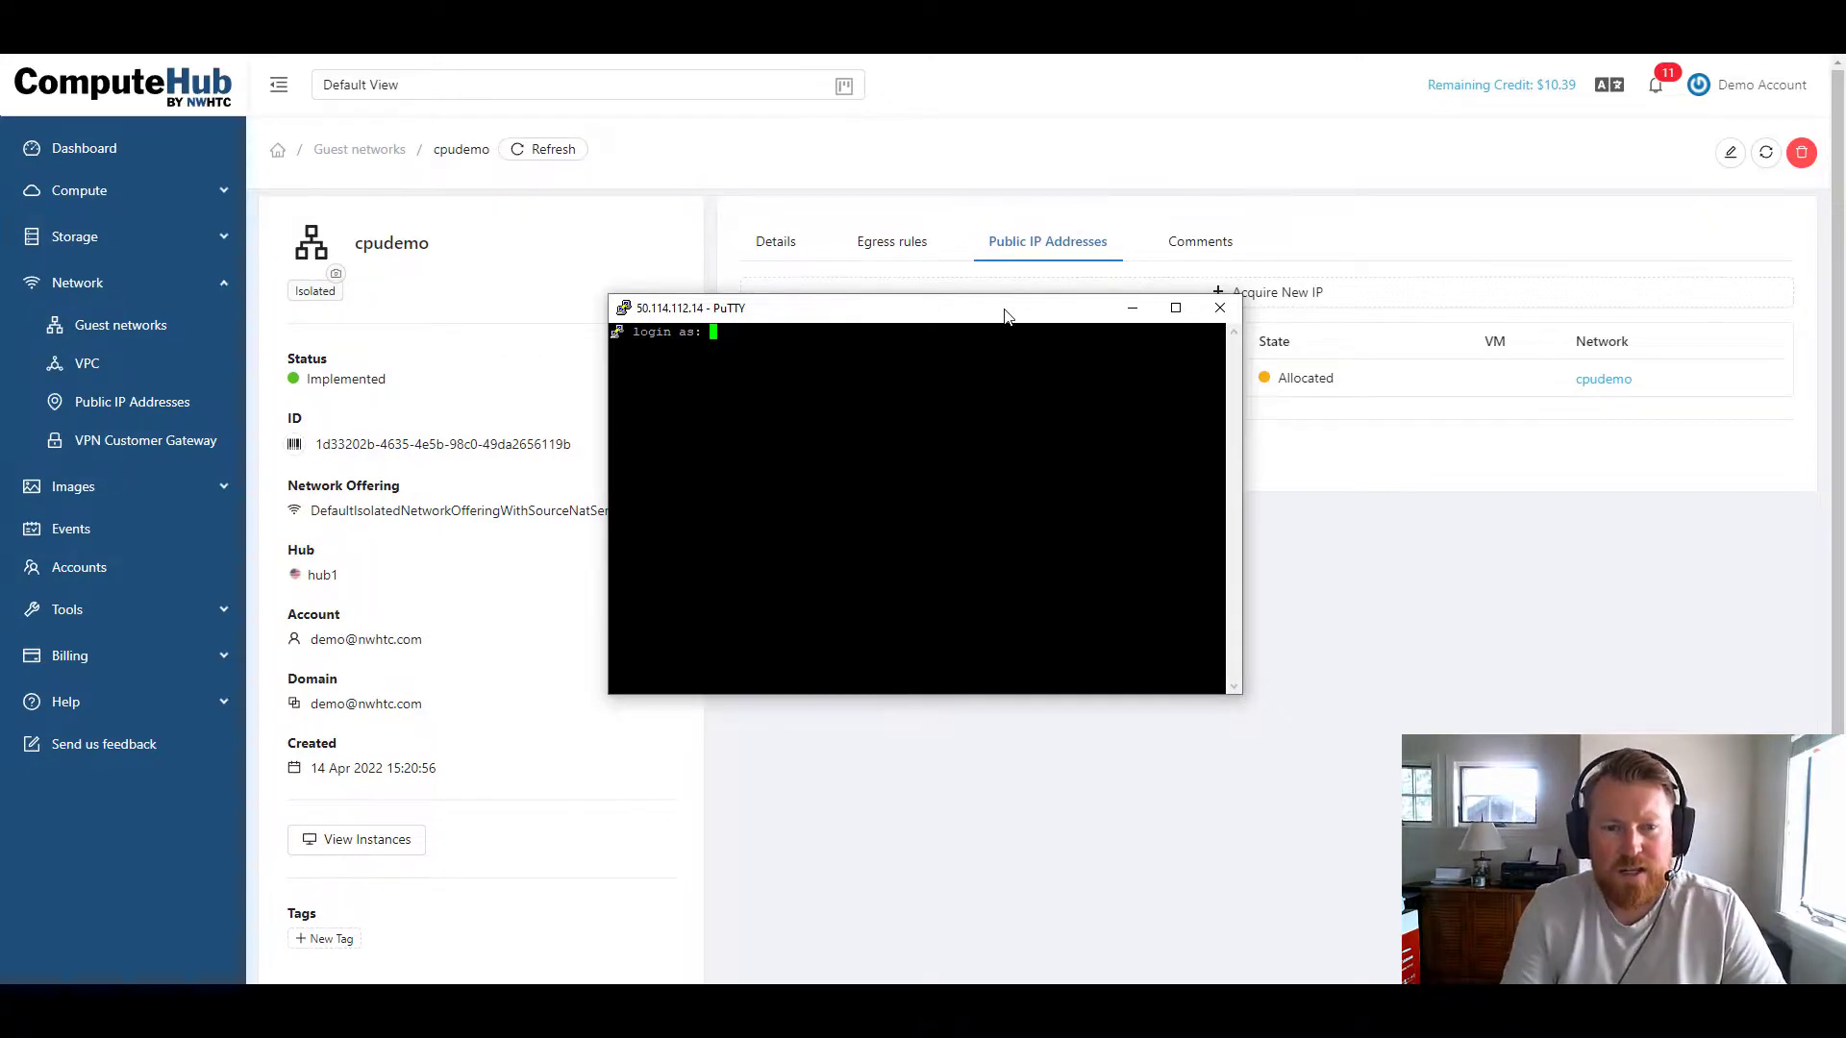
text(ubuntu)
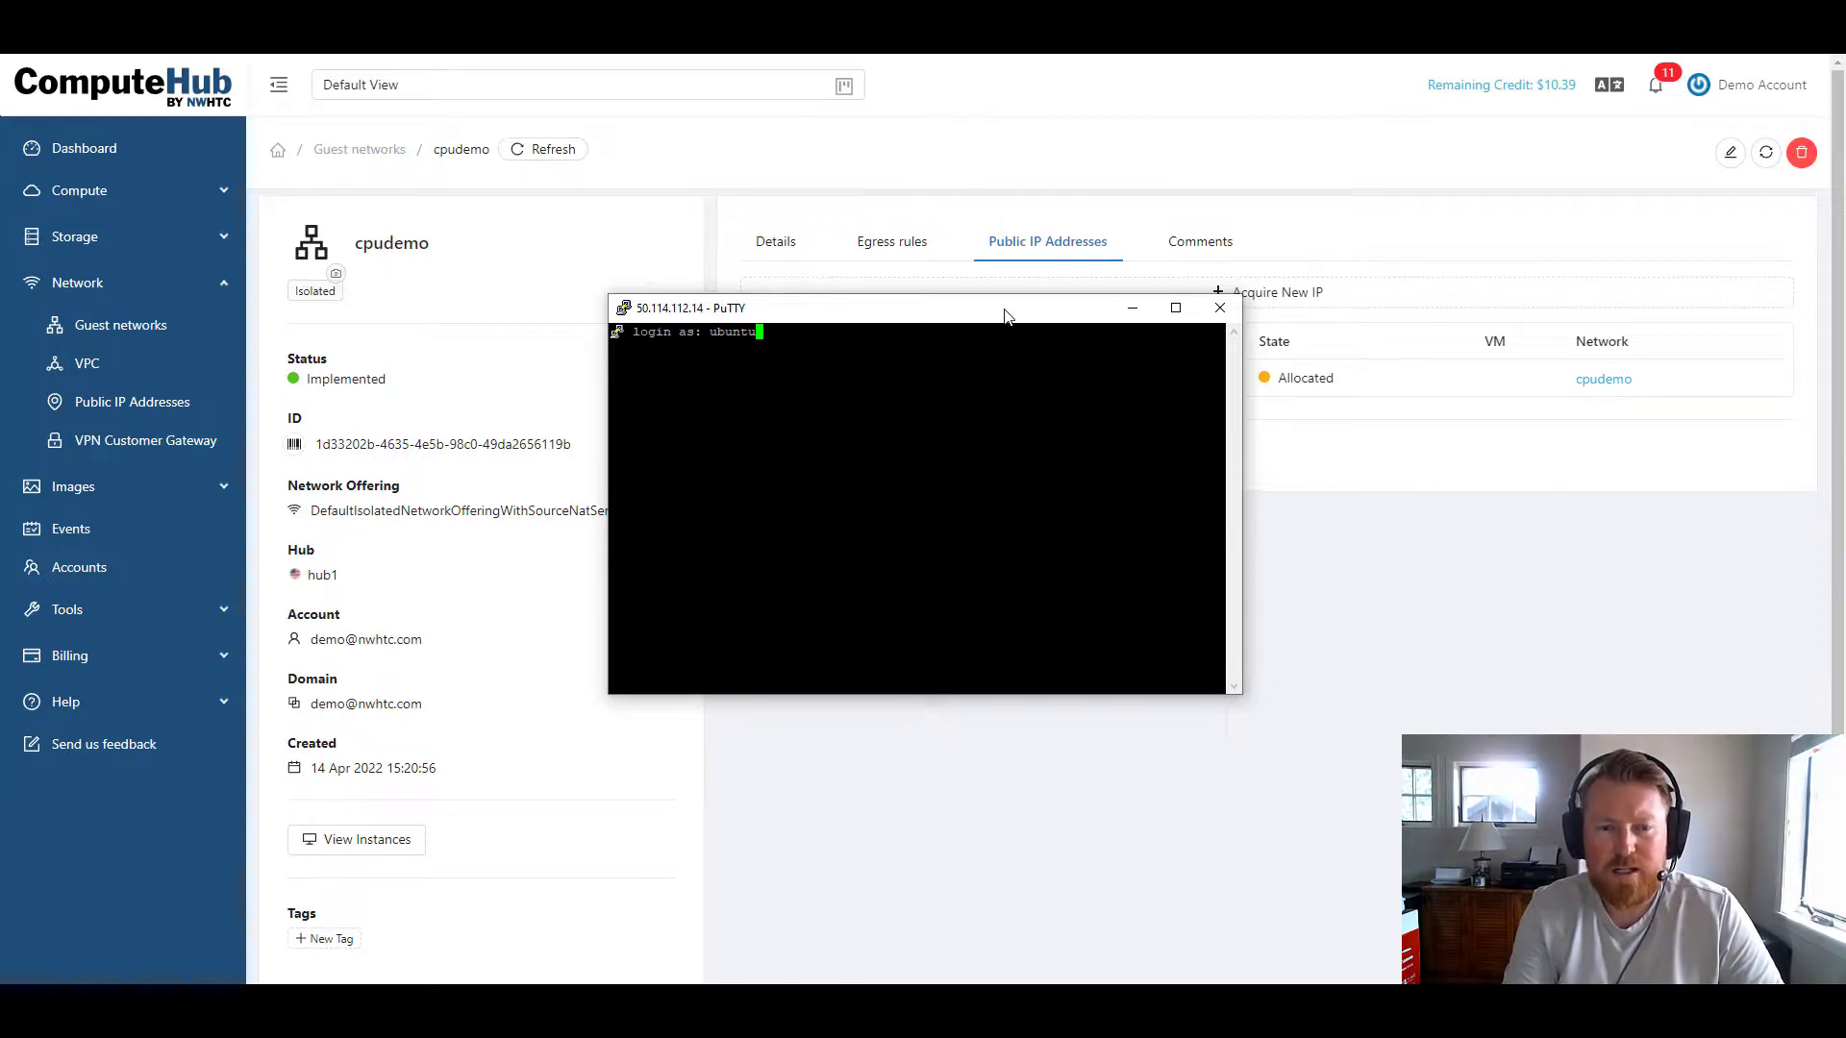
key(Return)
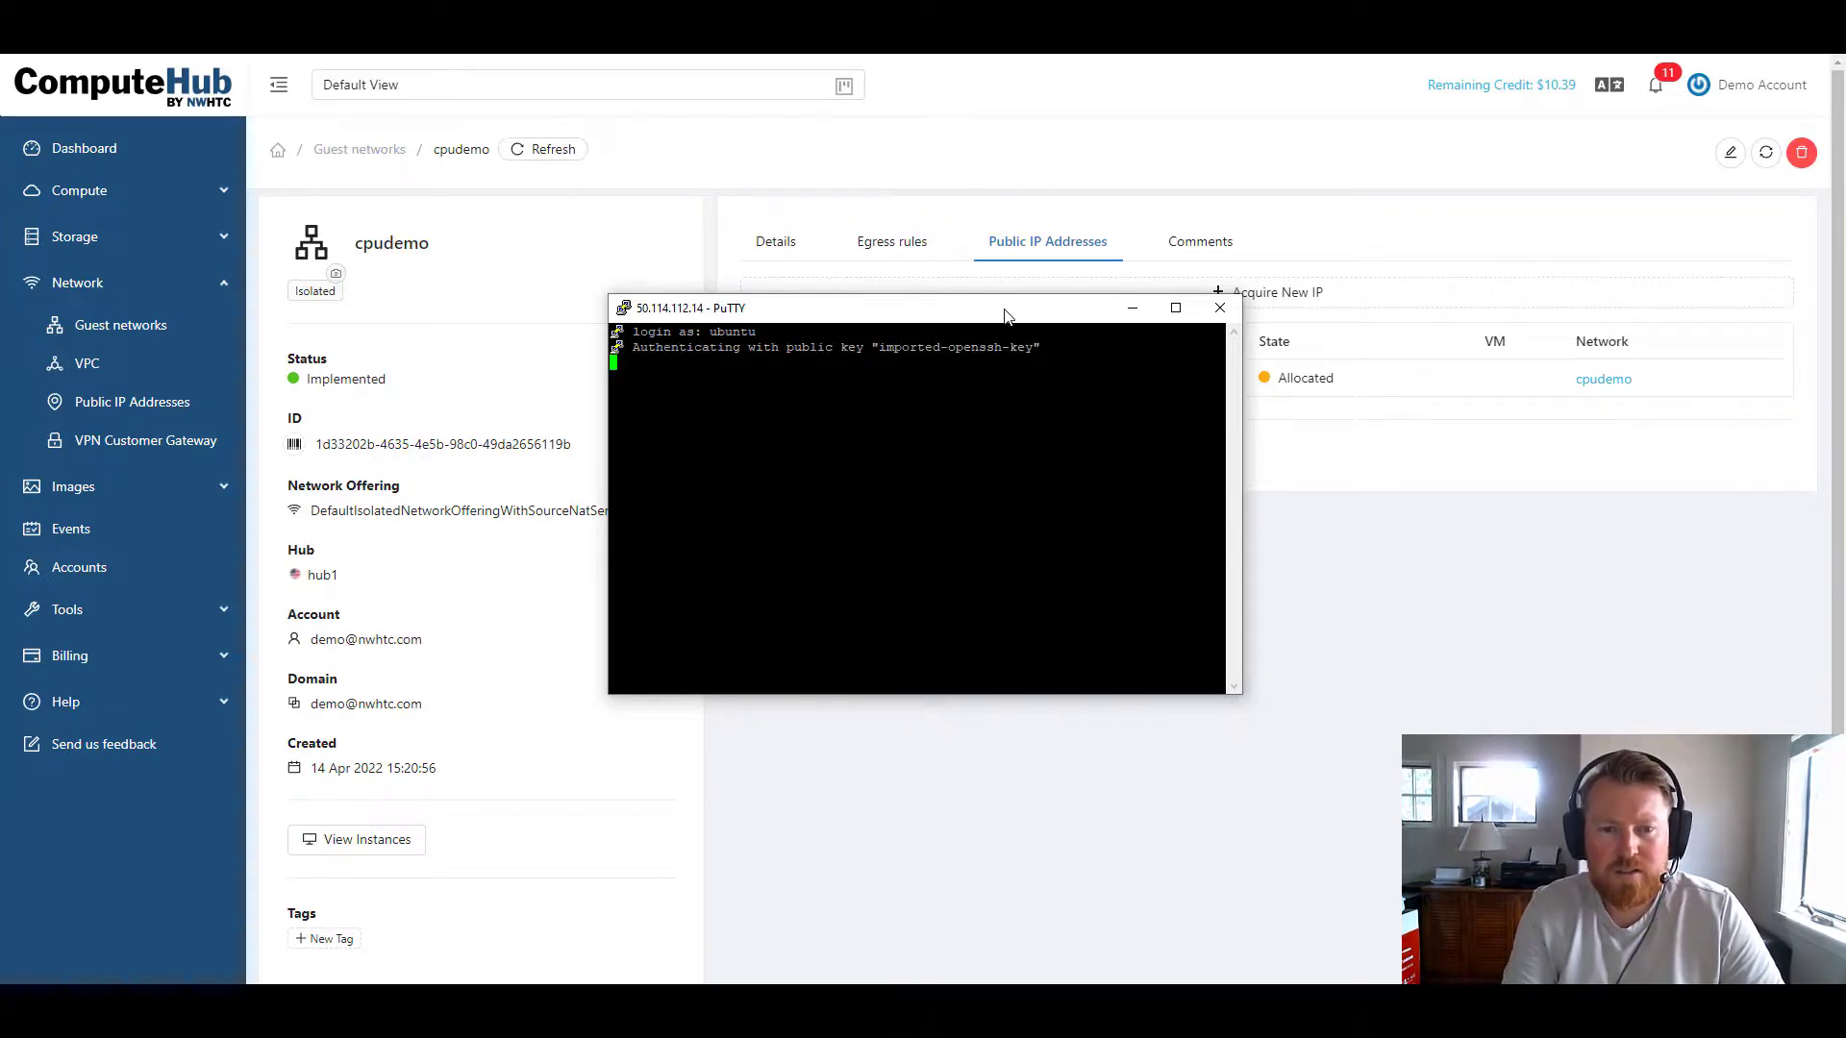